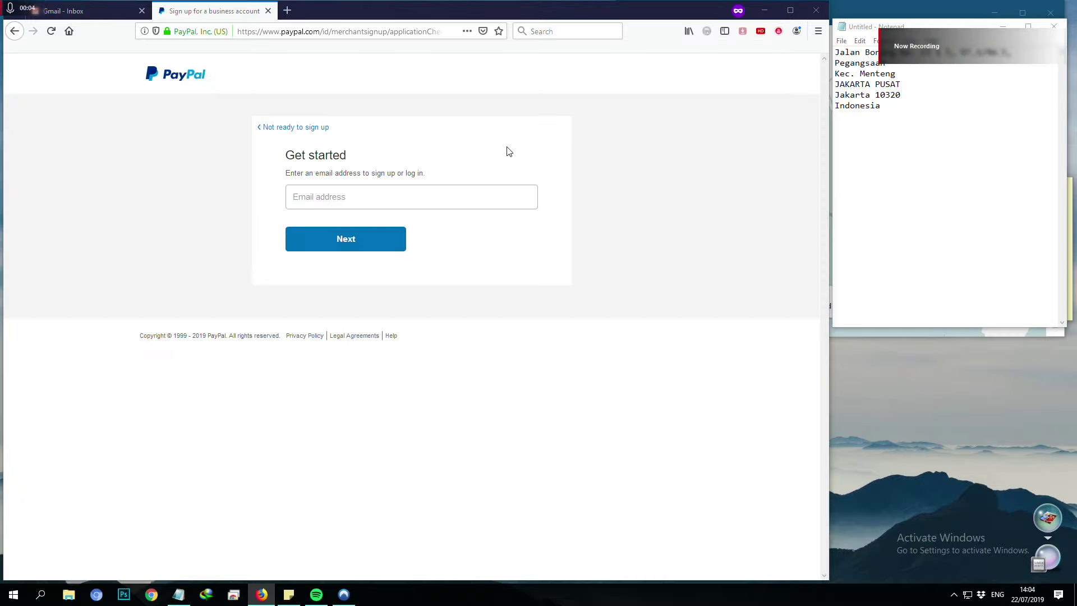
Step: Enter the sign-up email address and continue to the business sign-up form
left_click(412, 195)
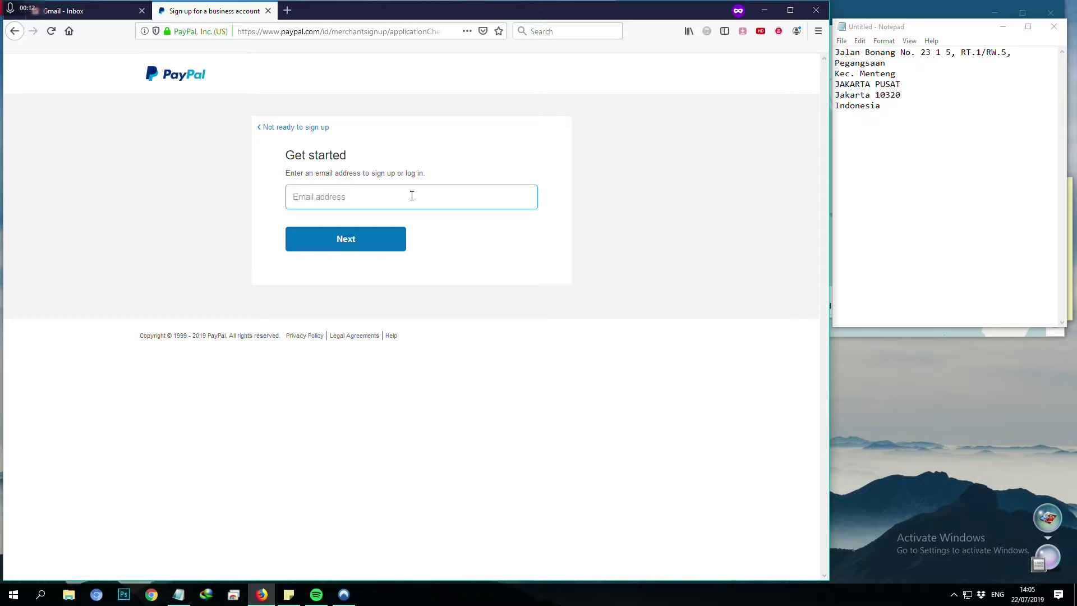
left_click(382, 245)
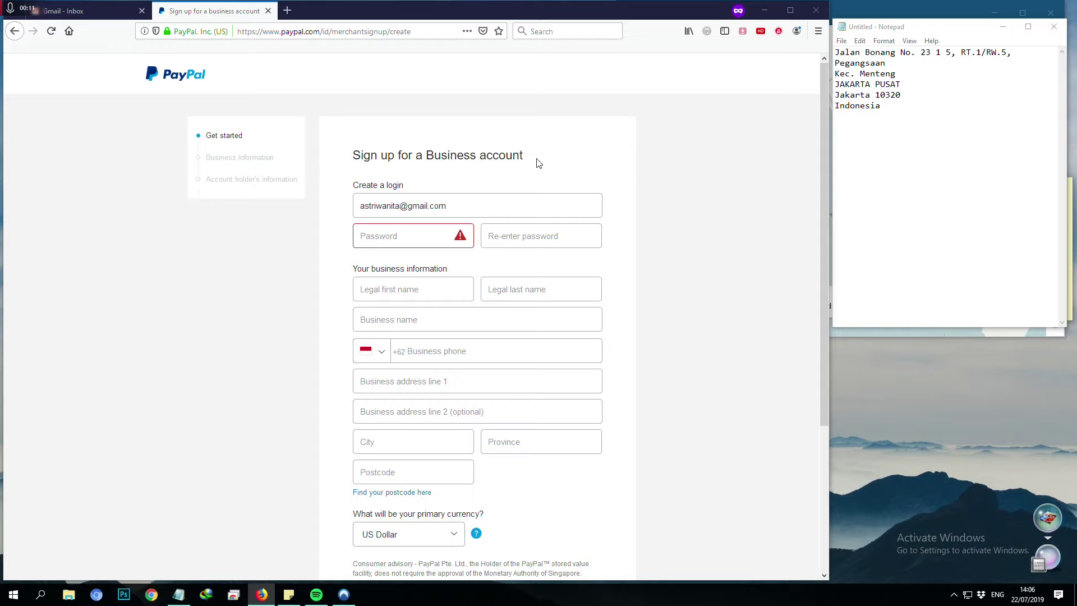
Step: Enter the account password and confirm it
scroll(611, 195, "down", 3)
scroll(622, 224, "up", 2)
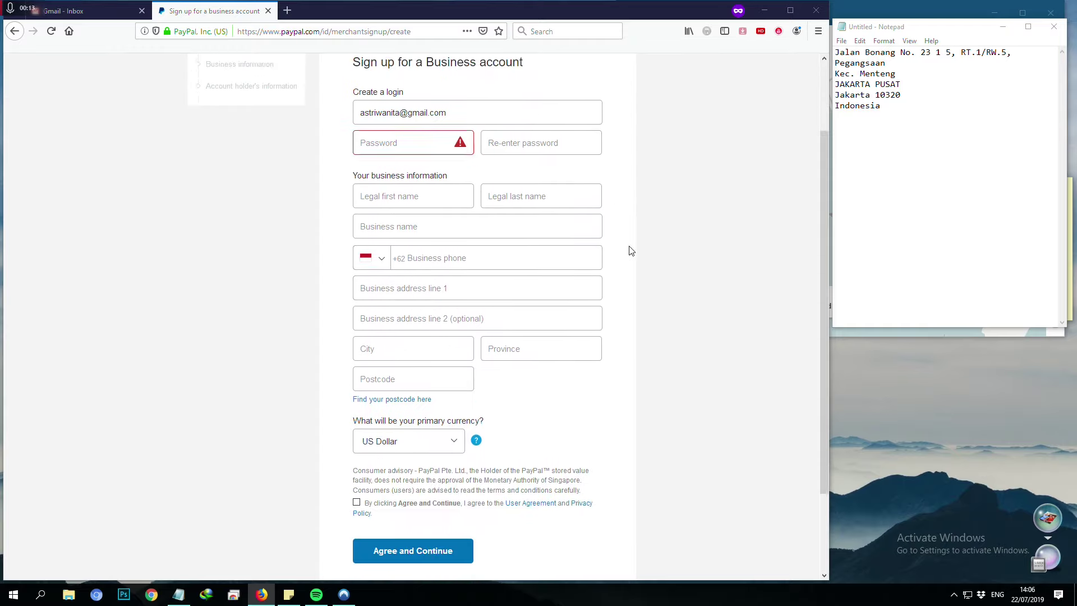
left_click(407, 173)
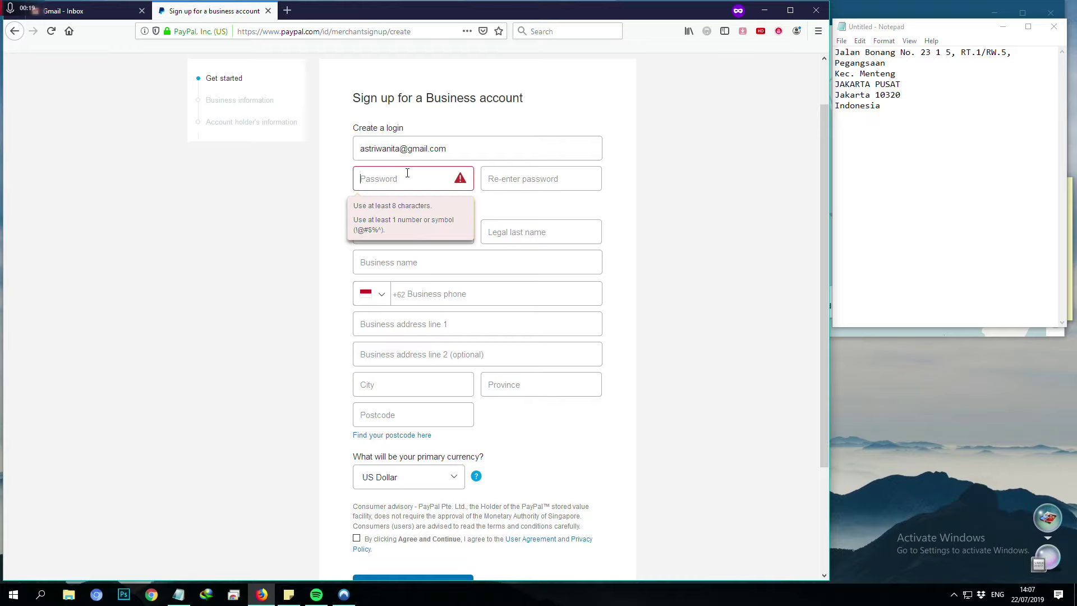
type("•••••••••••")
key("Tab")
type("•••••••••••")
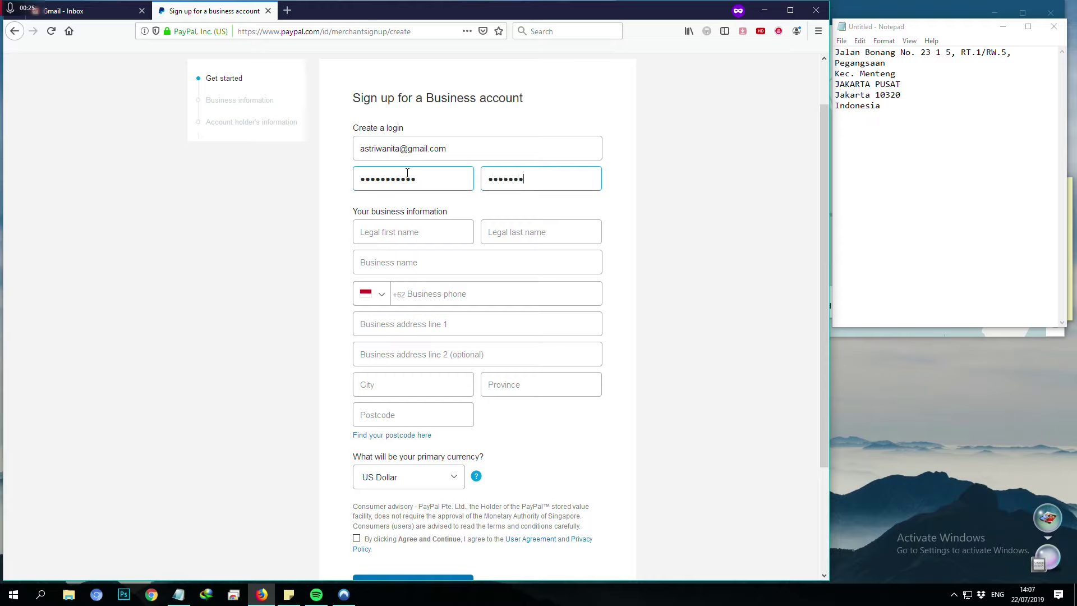
type("•")
Step: Fill in the owner's legal first and last name, the business name and the business phone number
left_click(412, 227)
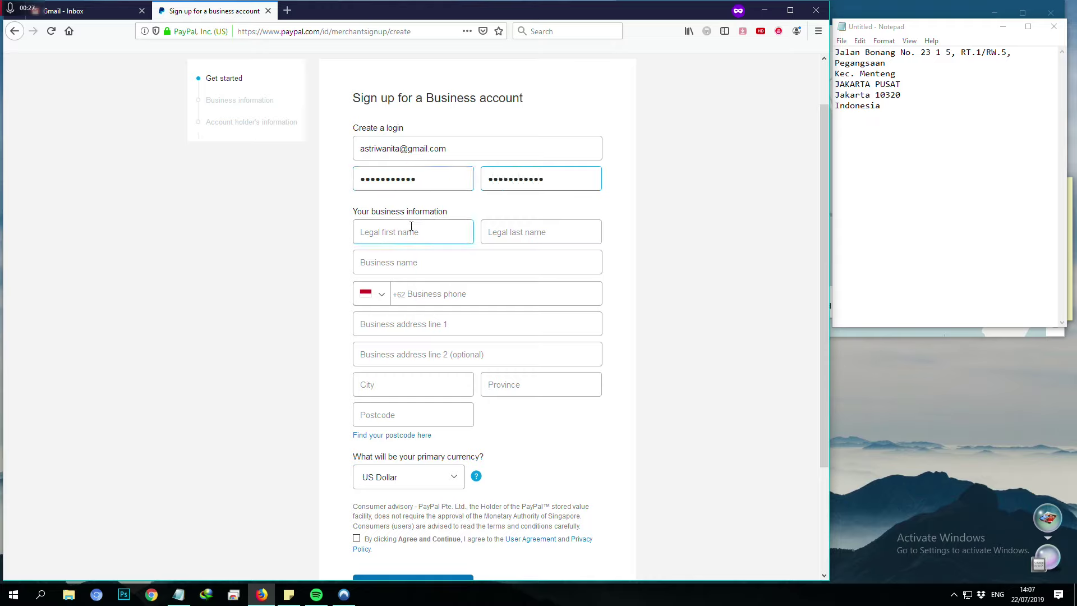
key("Tab")
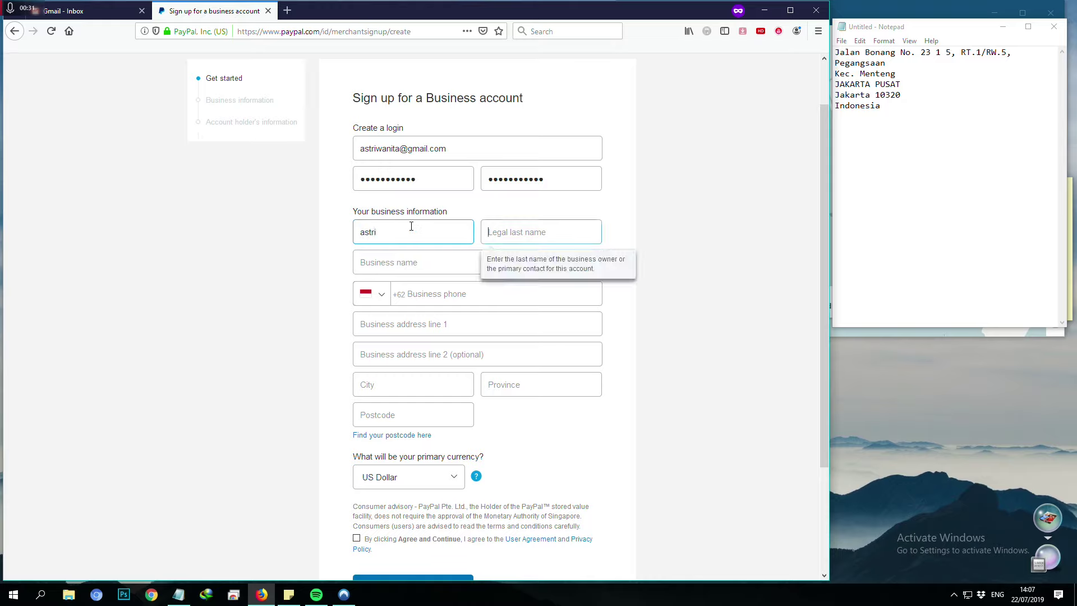
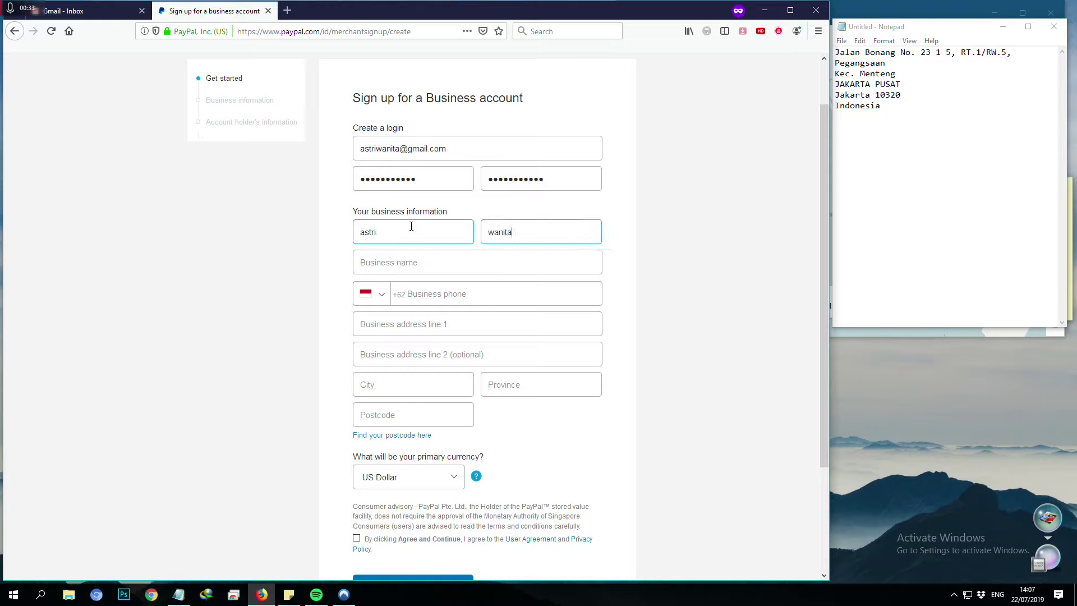
key("Tab")
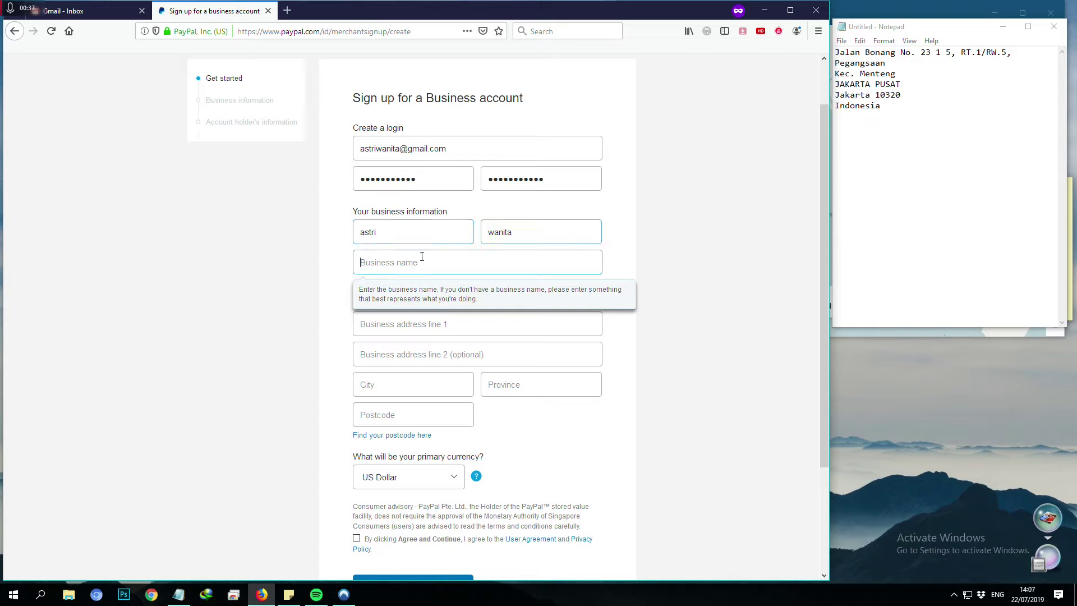
type("astrishop")
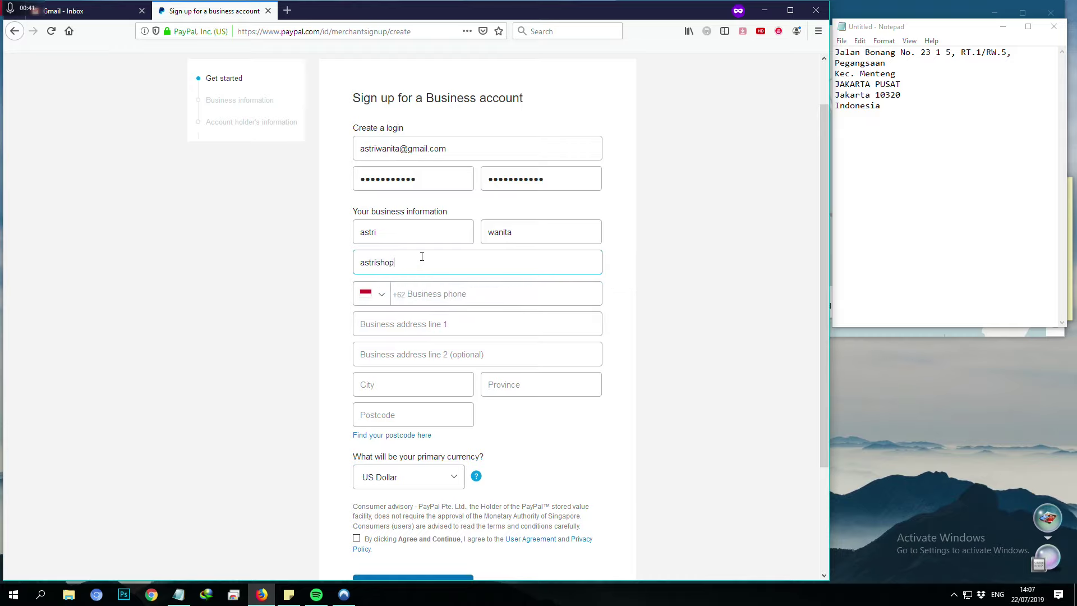
left_click(429, 304)
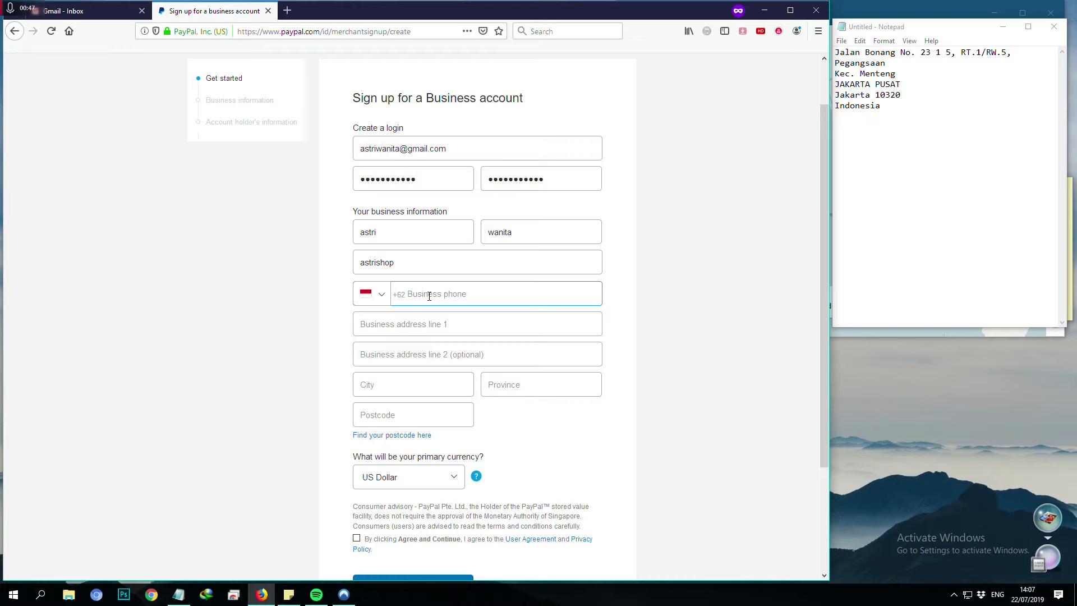
type("0")
key("BackSpace")
Step: Copy the street address, district and city from the notes into address lines 1-2 and City
left_click(434, 322)
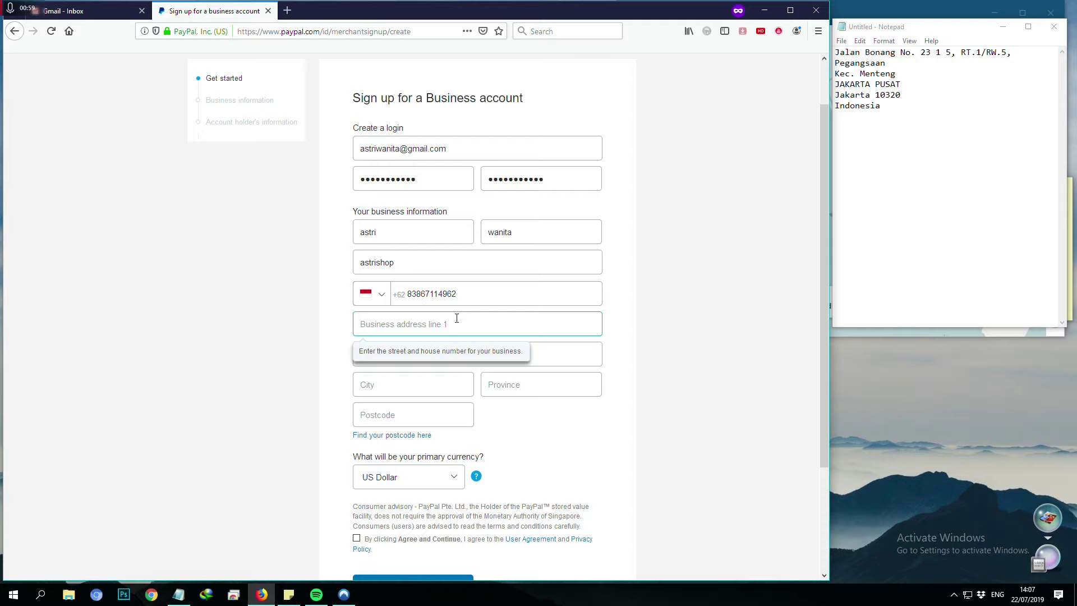
left_click_drag(886, 64, 834, 54)
key("ctrl+c")
left_click(407, 330)
key("ctrl+v")
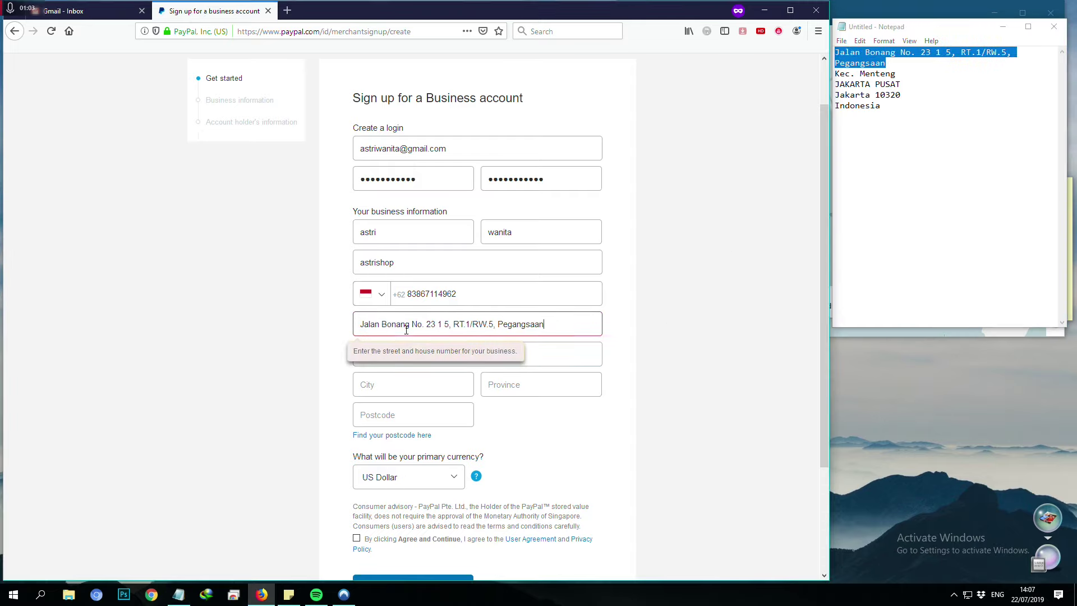
left_click_drag(906, 73, 828, 76)
key("ctrl+c")
left_click(435, 354)
key("ctrl+v")
left_click_drag(901, 84, 834, 84)
key("ctrl+c")
left_click(399, 389)
key("ctrl+v")
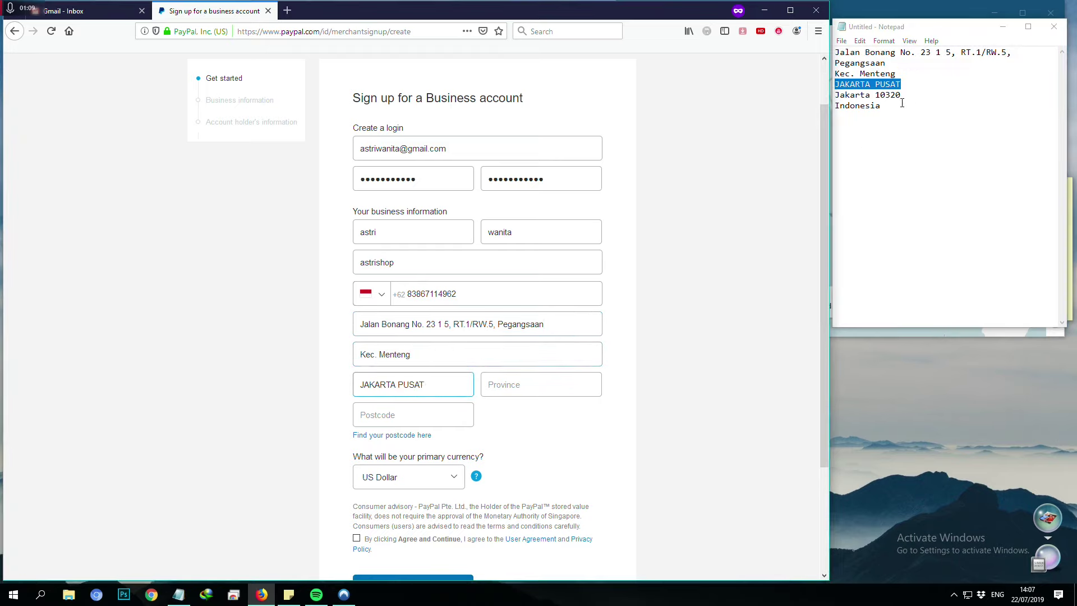
Step: Paste the province and postcode, accept the user agreement and submit the sign-up form
double_click(858, 95)
key("ctrl+c")
left_click(568, 394)
key("ctrl+v")
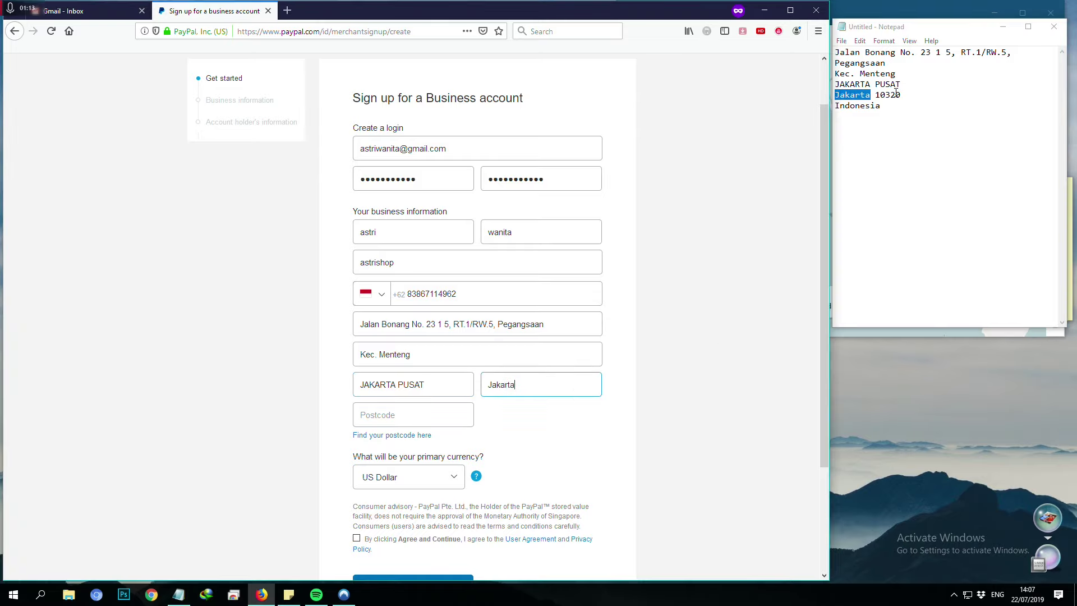
double_click(896, 94)
key("ctrl+c")
left_click(433, 414)
key("ctrl+v")
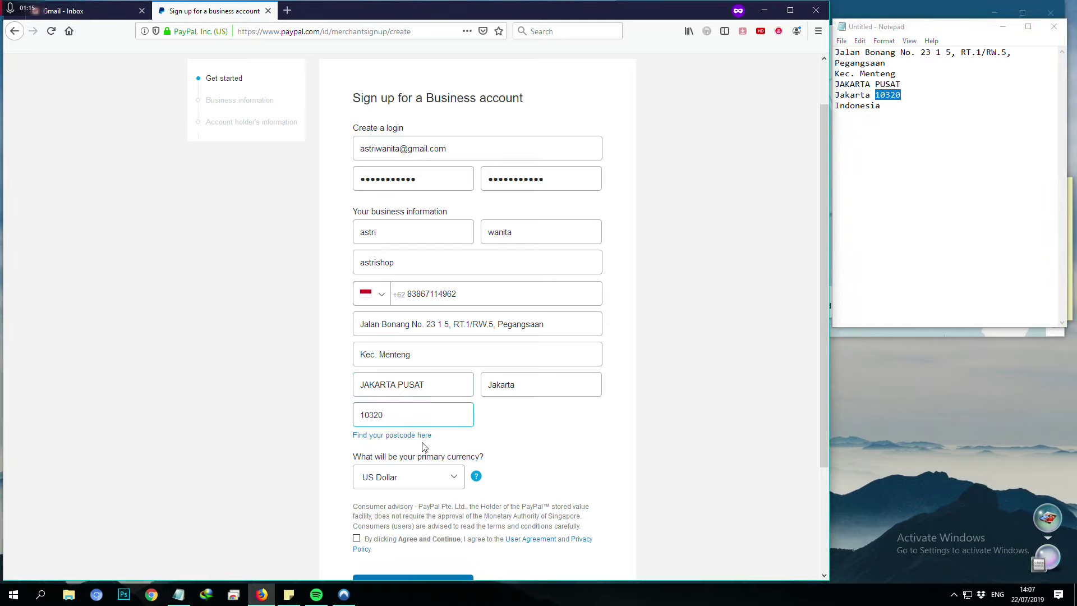
left_click(357, 538)
scroll(457, 353, "down", 2)
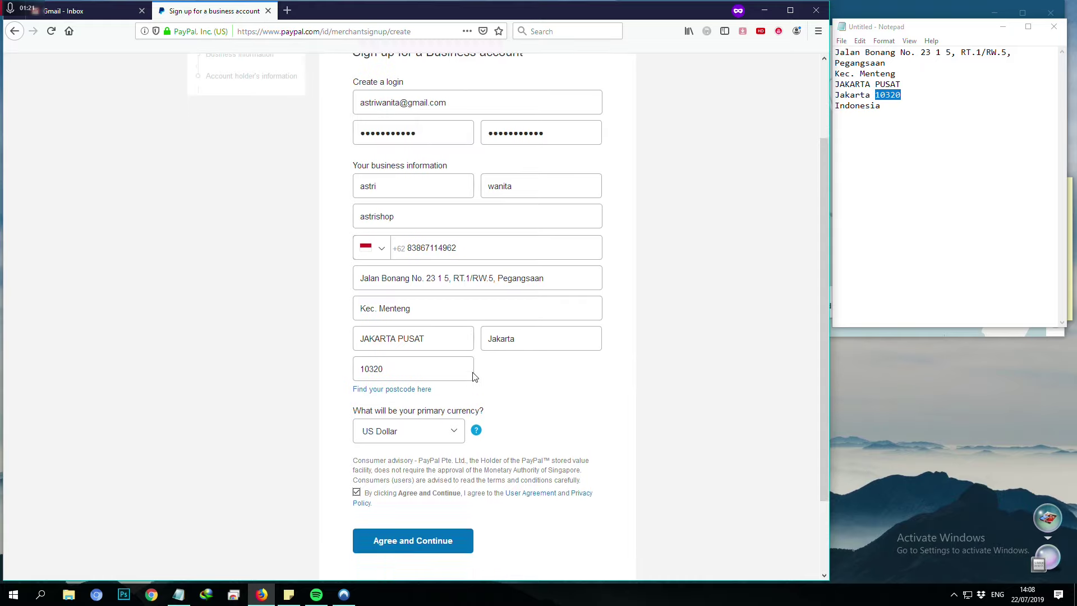
left_click(413, 529)
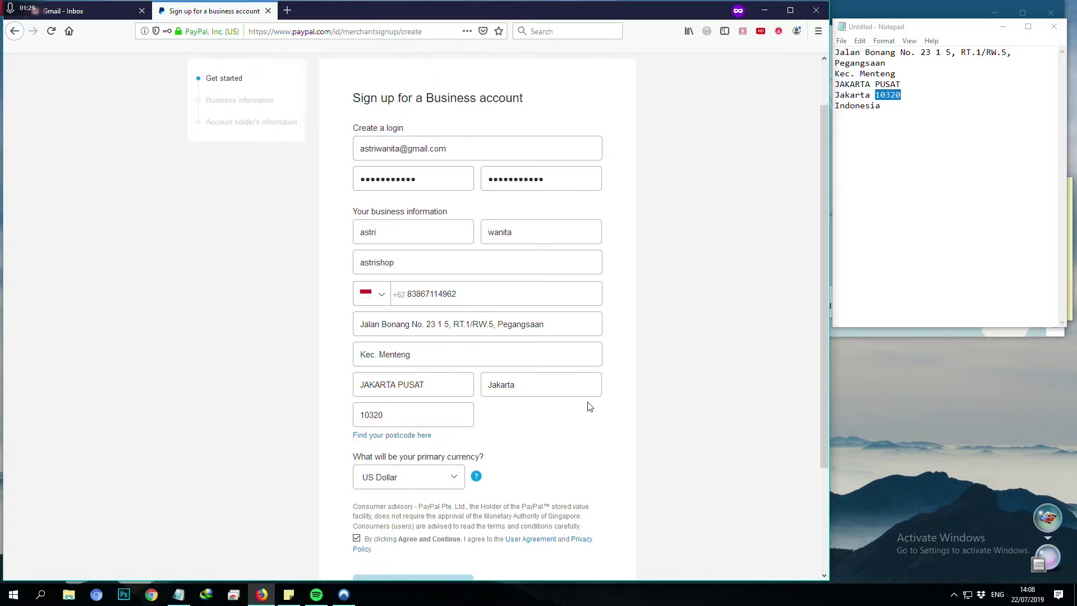
scroll(589, 407, "down", 5)
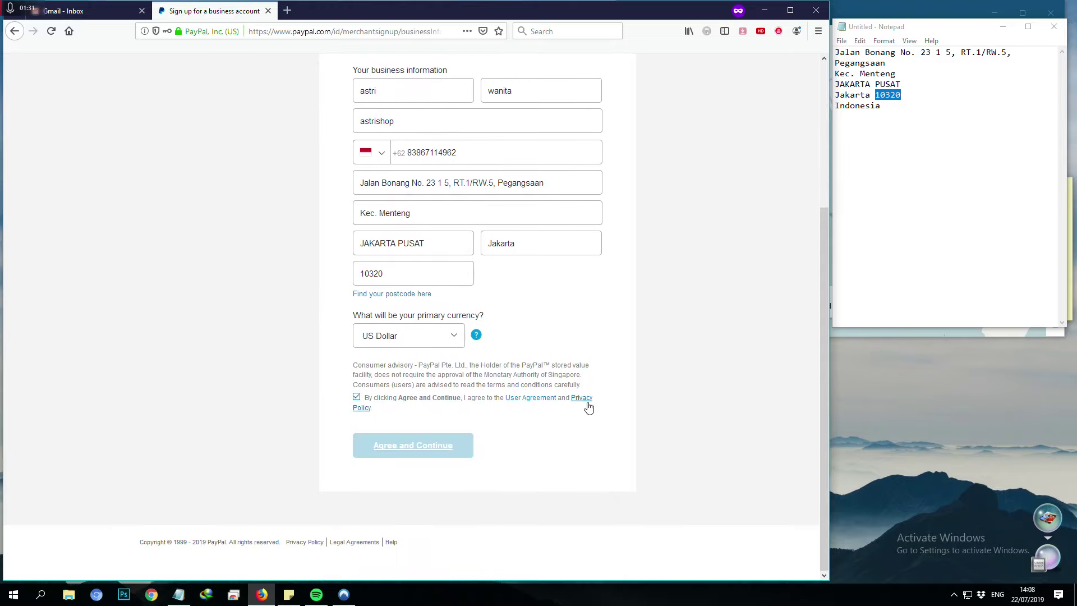
Step: Choose Individual as business type and Business Services as the keyword, then continue
scroll(589, 406, "up", 3)
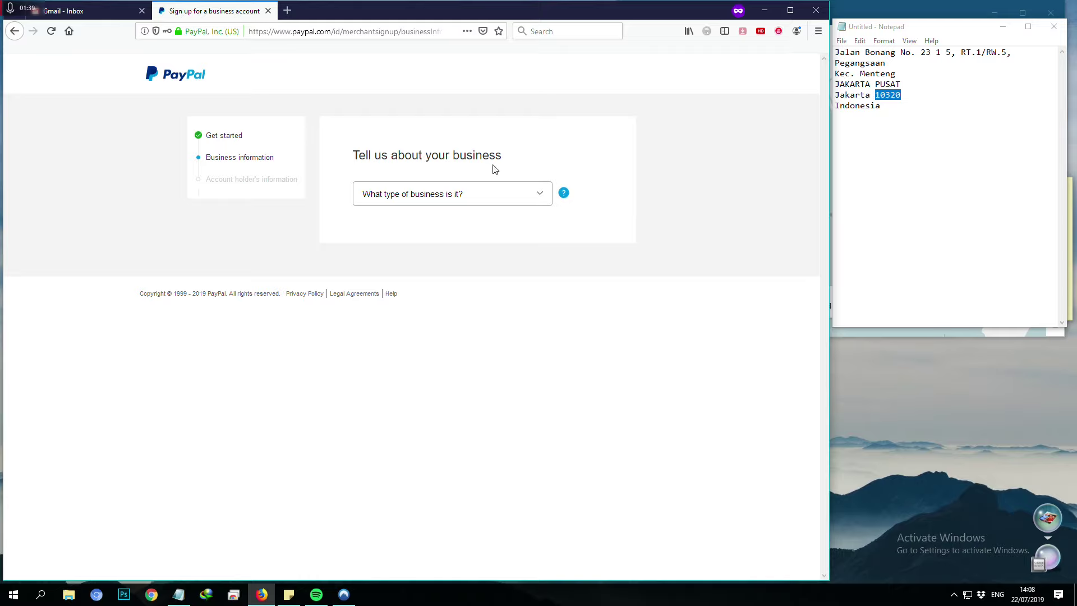
left_click(504, 200)
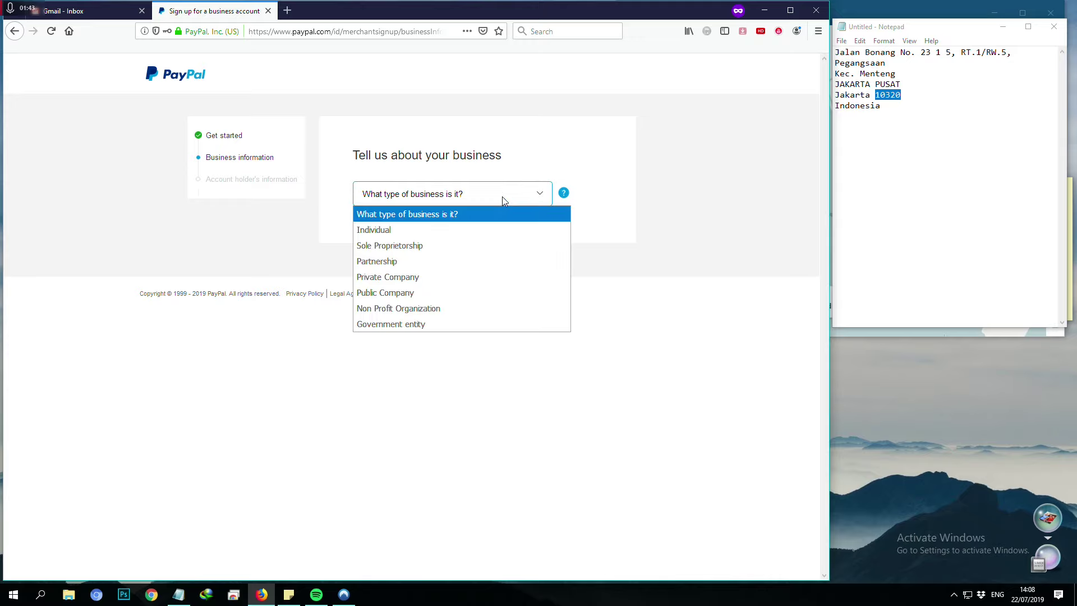
left_click(481, 235)
left_click(479, 228)
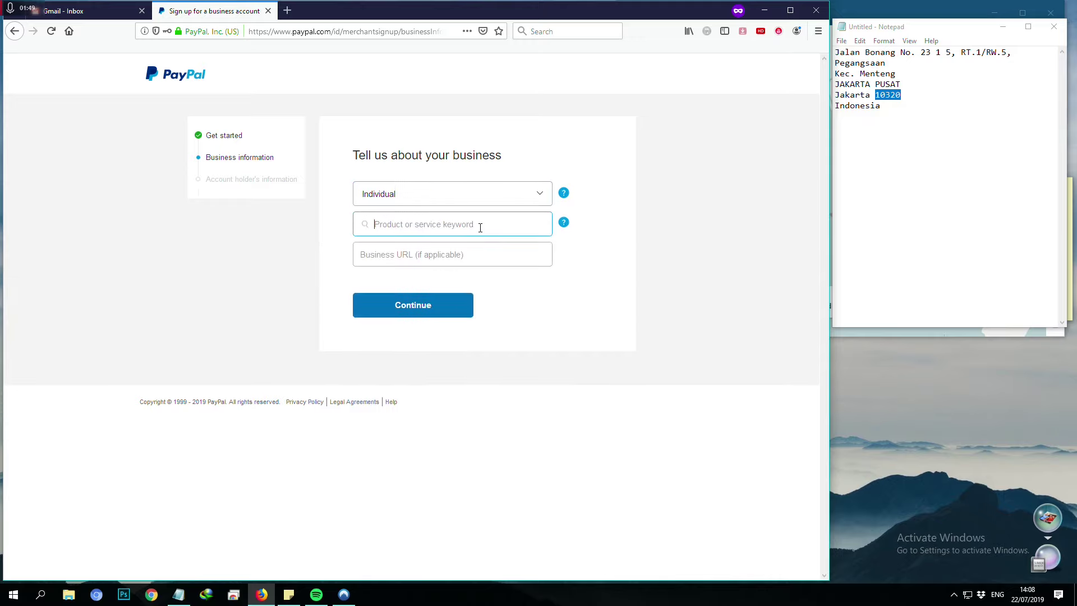
type("phone")
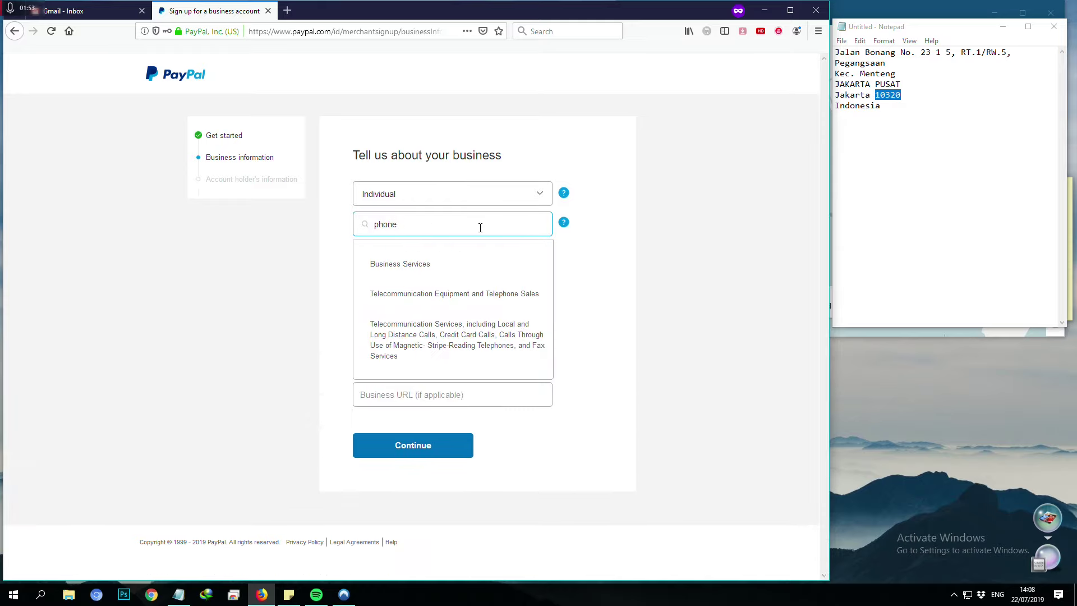
type(" case")
left_click(469, 272)
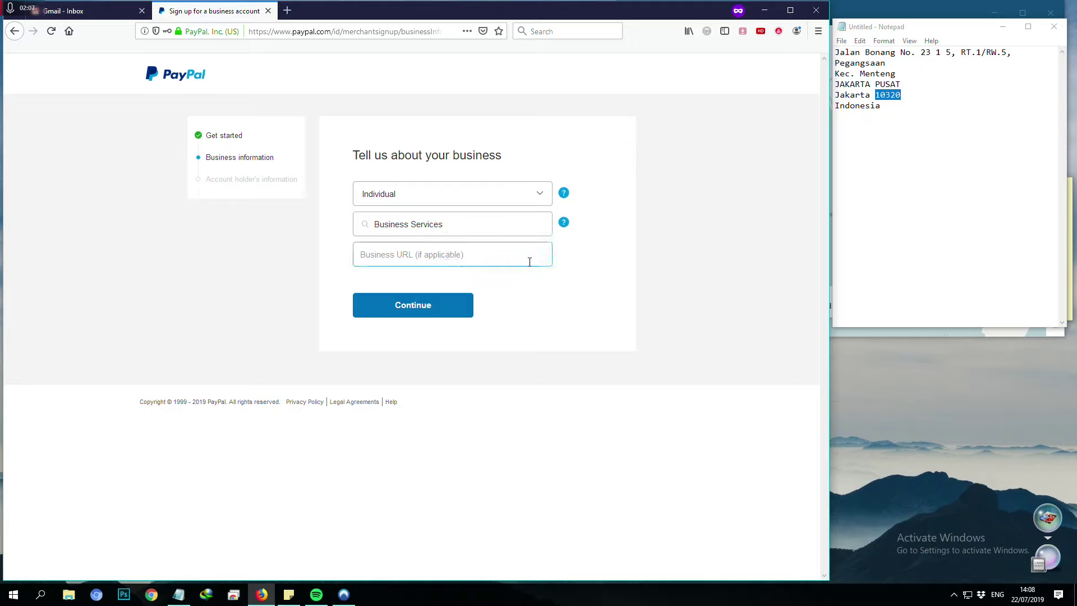
left_click(428, 309)
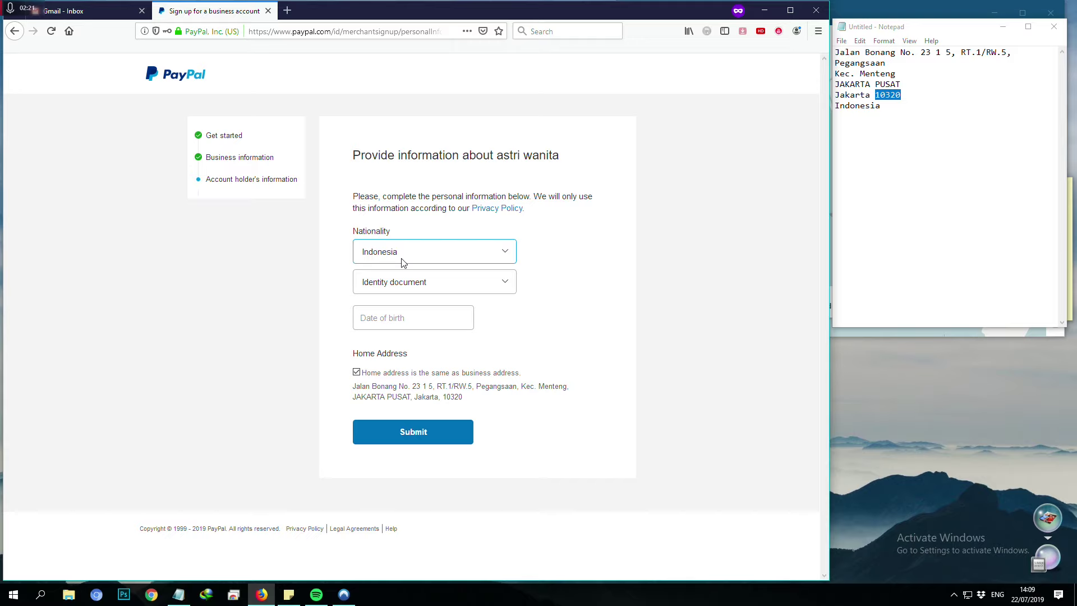
Step: Choose Driver's license as the identity document type
left_click(404, 287)
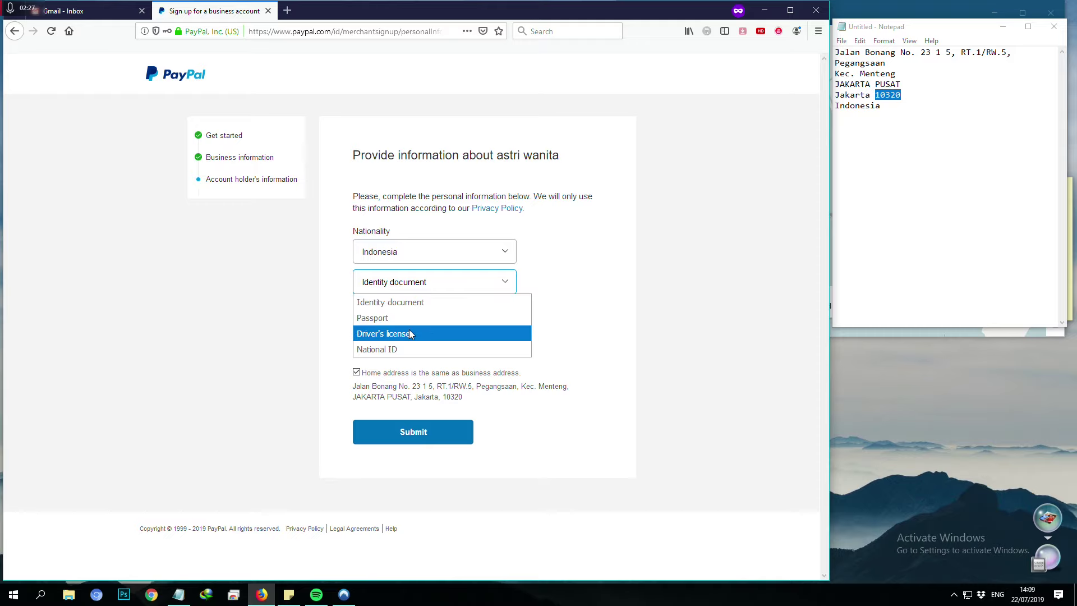
left_click(403, 352)
left_click(457, 308)
left_click(454, 295)
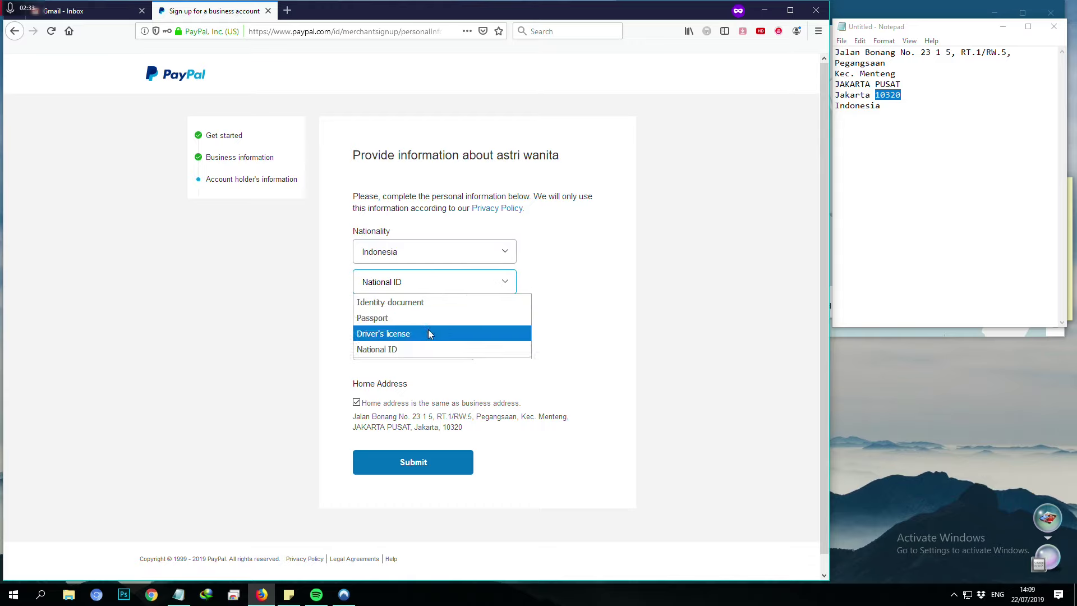
left_click(429, 334)
Step: Enter the driver's license number and date of birth, and submit the account holder details
left_click(463, 308)
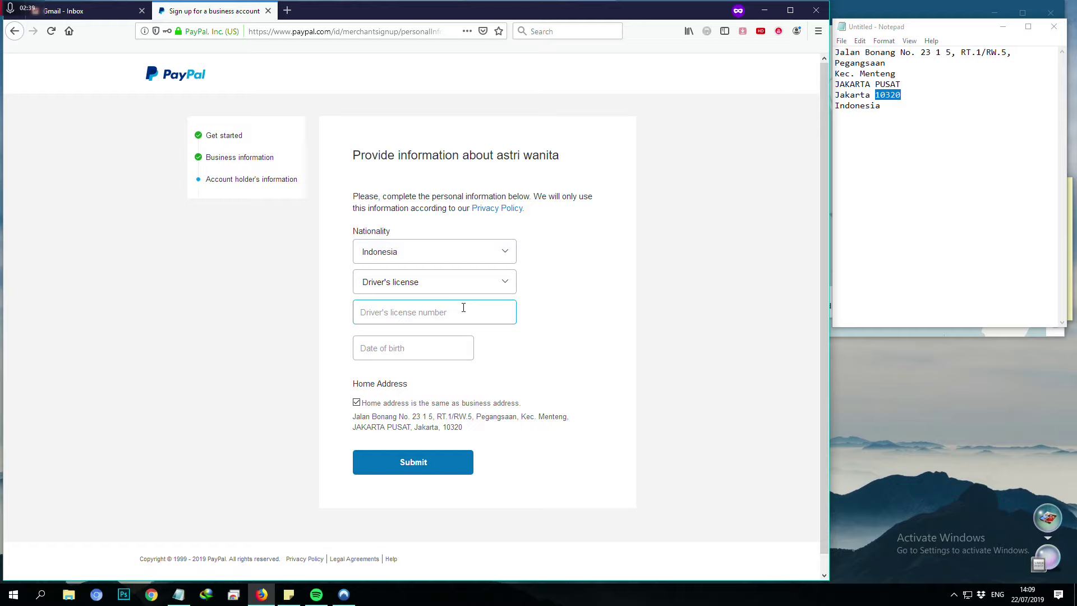
left_click(416, 342)
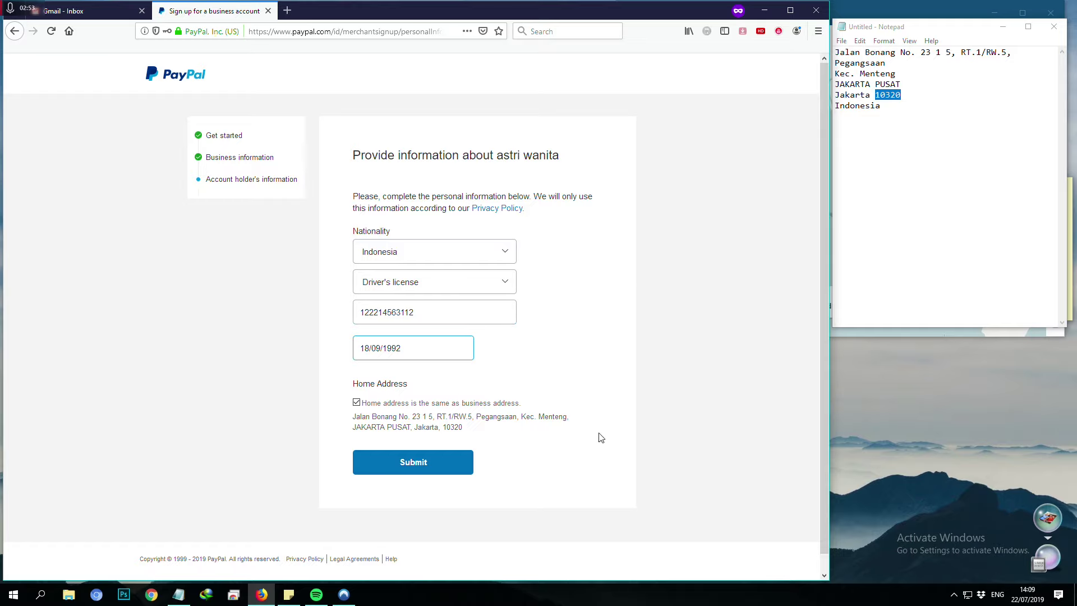
left_click(399, 463)
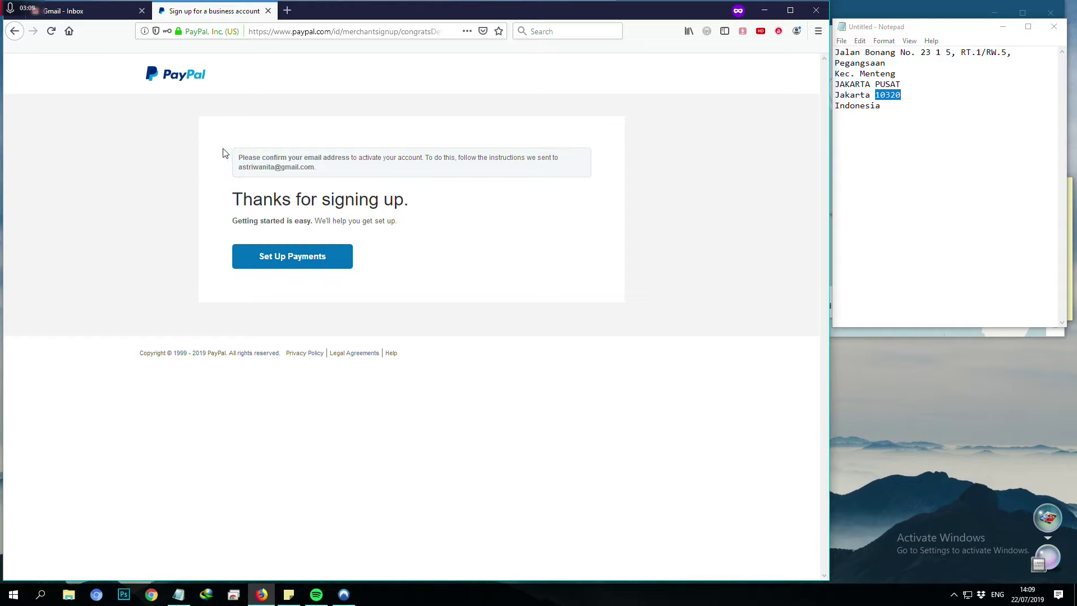
Step: Open the 'Welcome to PayPal! Activate your account now' email in Gmail and follow Confirm My Email
left_click(77, 14)
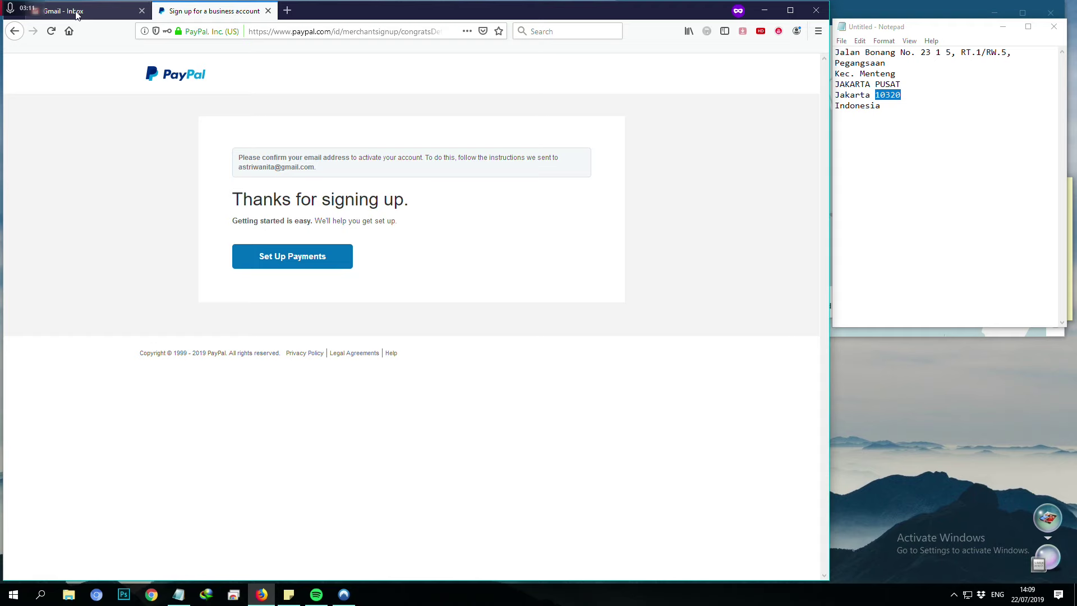
key("F5")
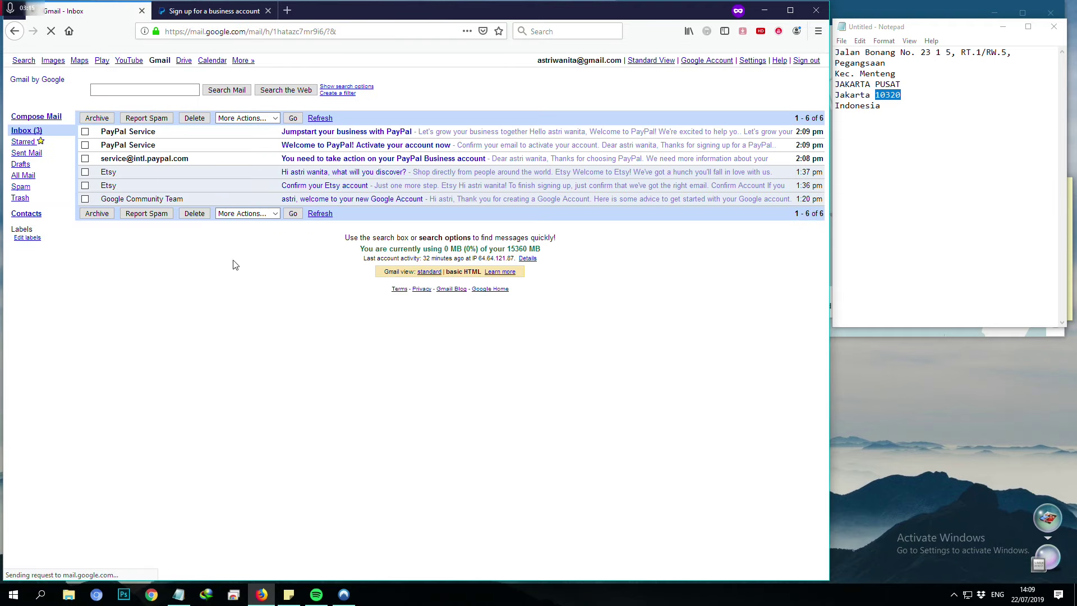
left_click(333, 146)
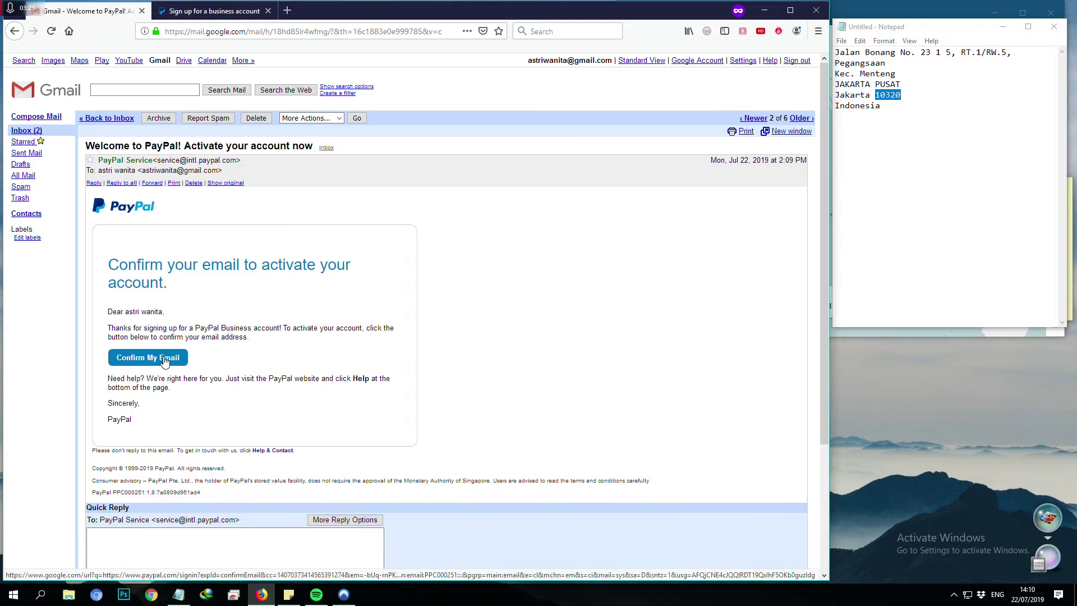
left_click(164, 360)
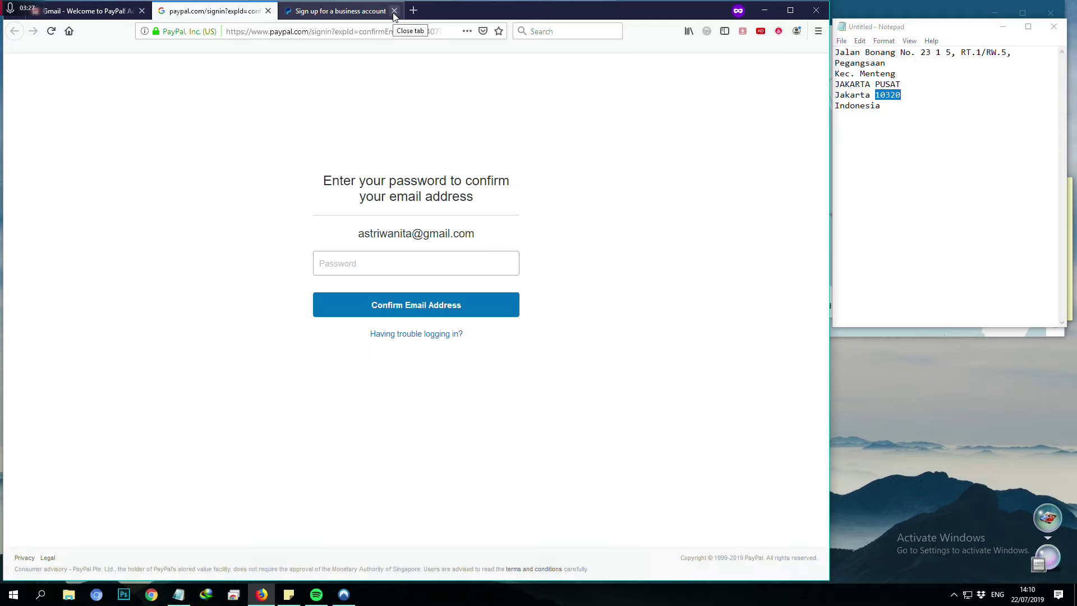
Step: Confirm the email with the account password, reload the business setup page and close the signup tab
left_click(382, 273)
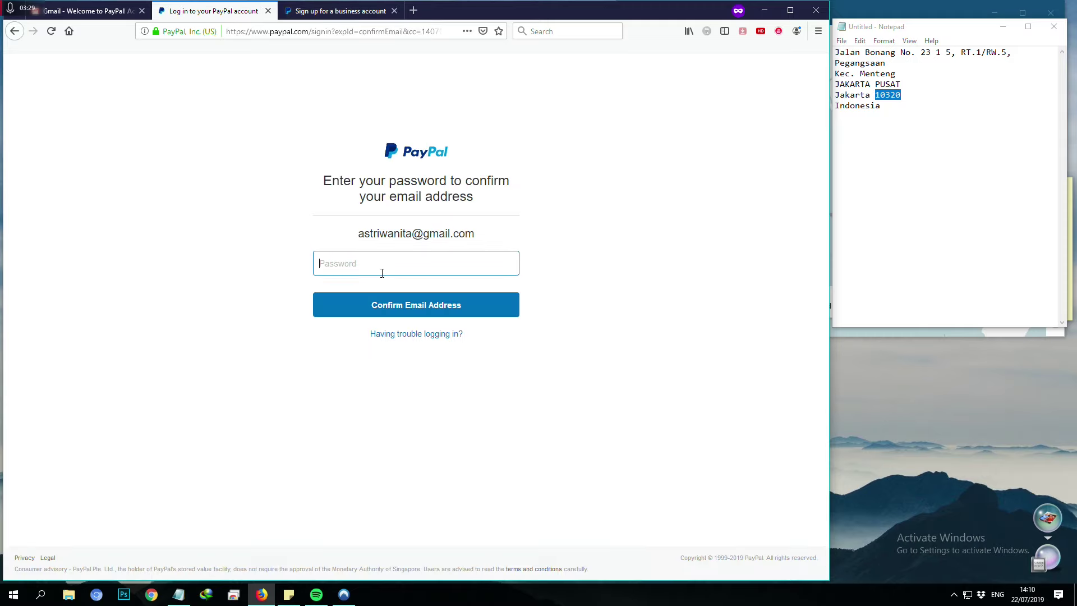
type("•••••••••••")
left_click(413, 307)
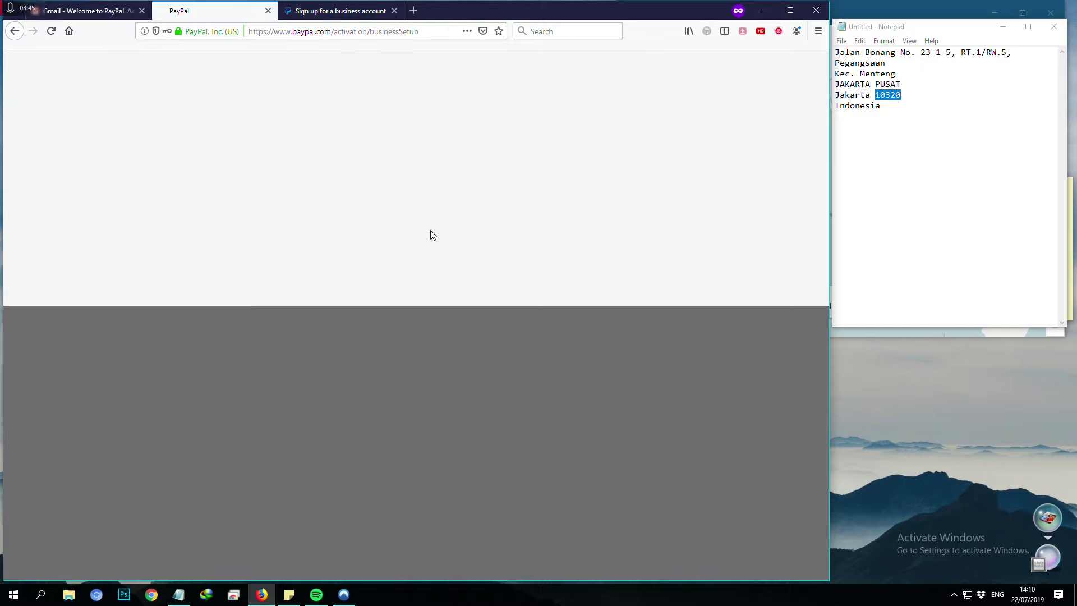
left_click(427, 30)
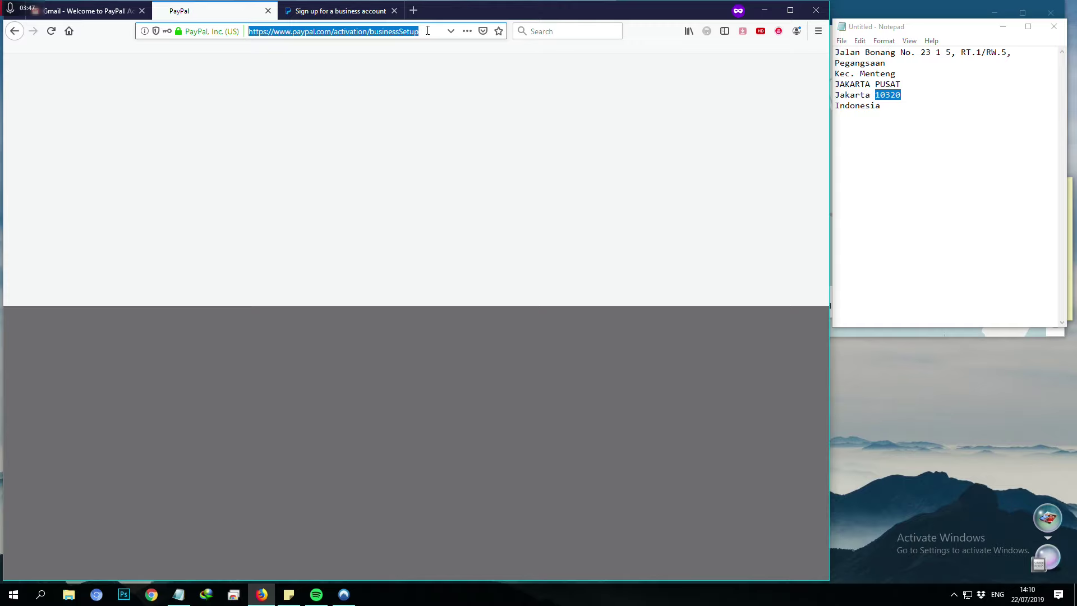
key("Return")
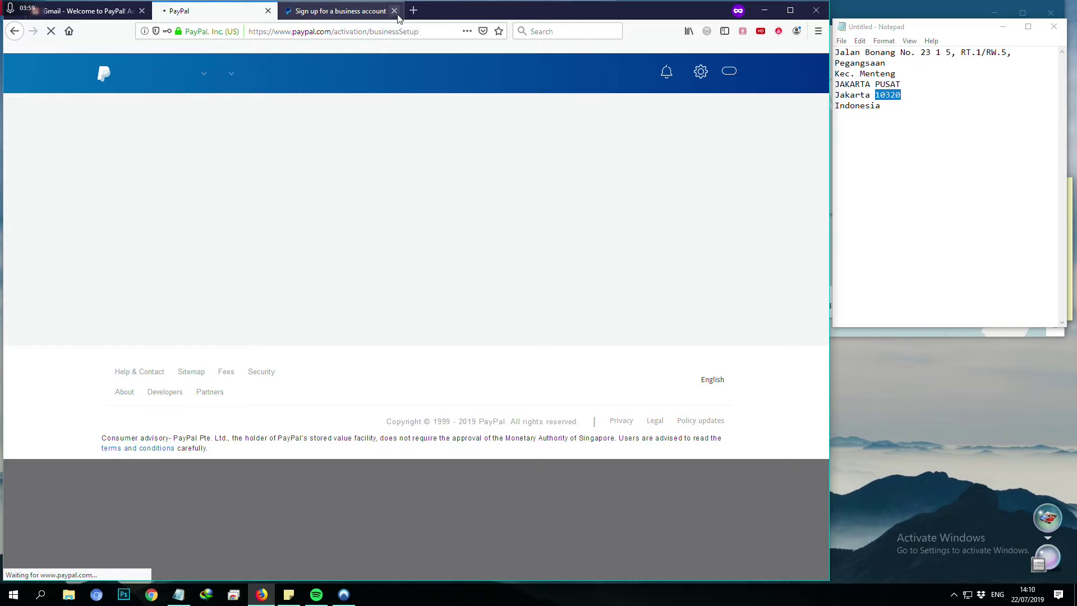
left_click(395, 10)
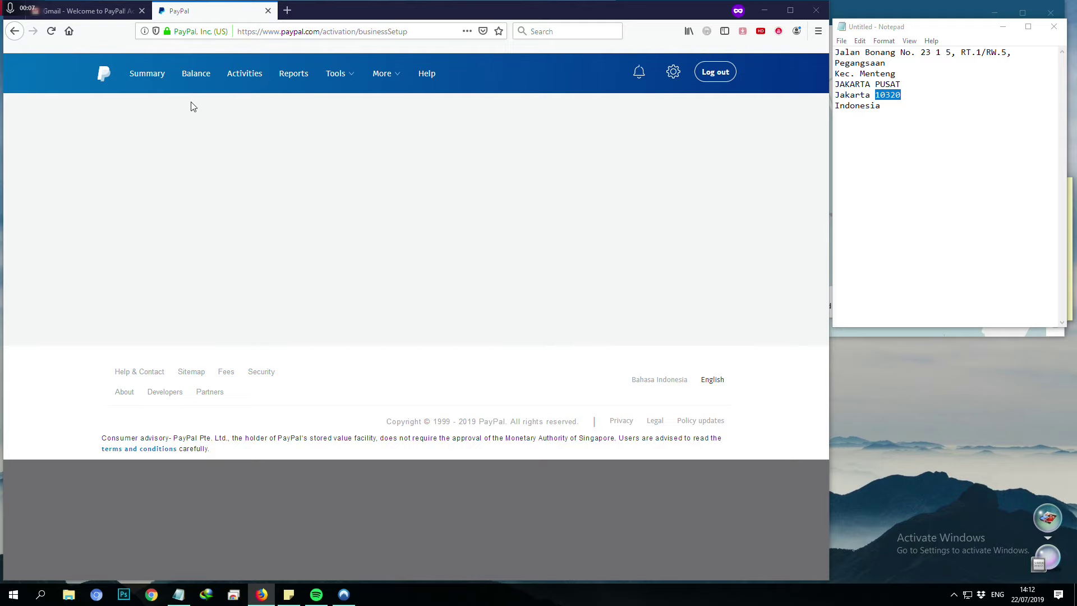
Step: Read the Jumpstart and 'You need to take action' PayPal emails, then return to PayPal
left_click(120, 14)
left_click(28, 132)
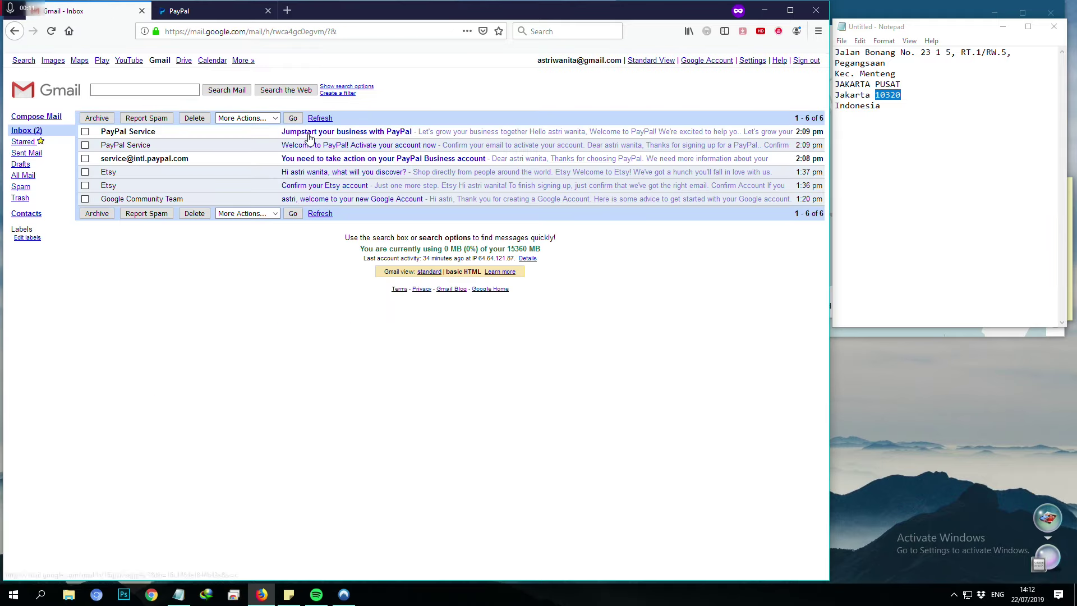
left_click(309, 134)
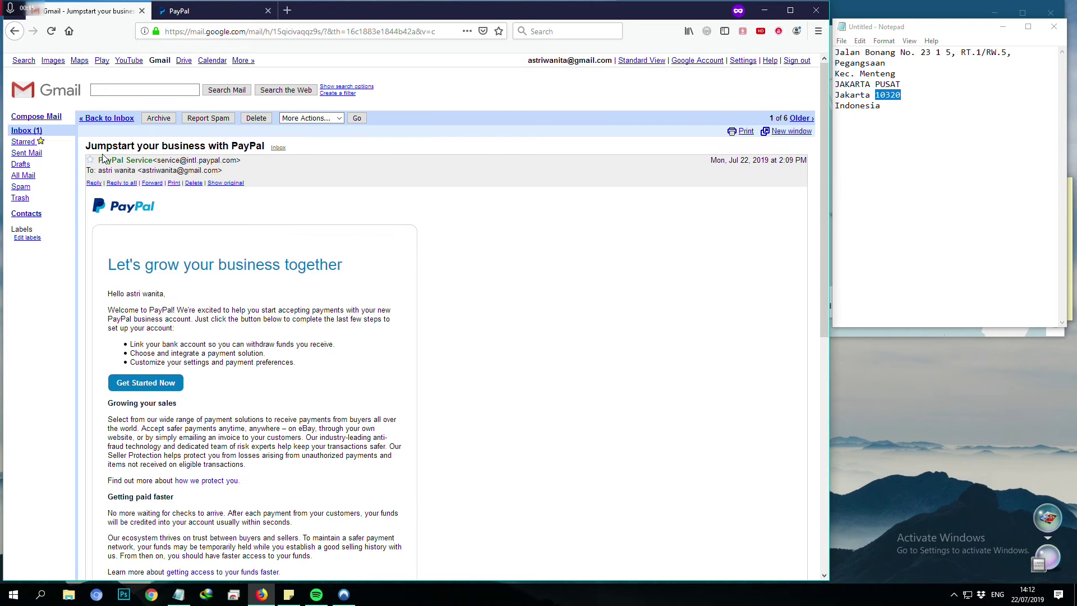
left_click(38, 132)
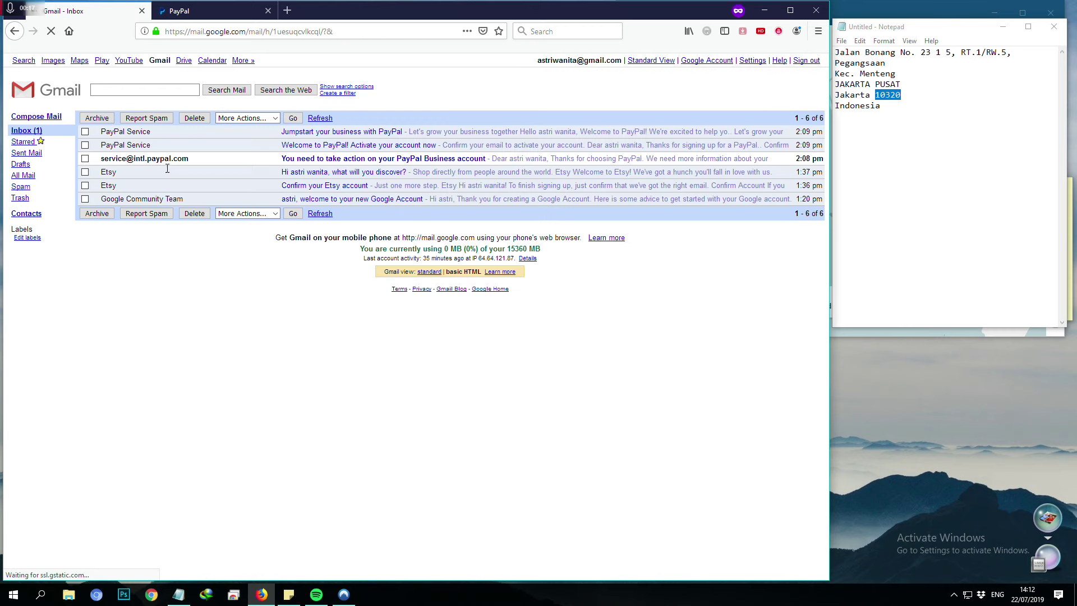
left_click(314, 226)
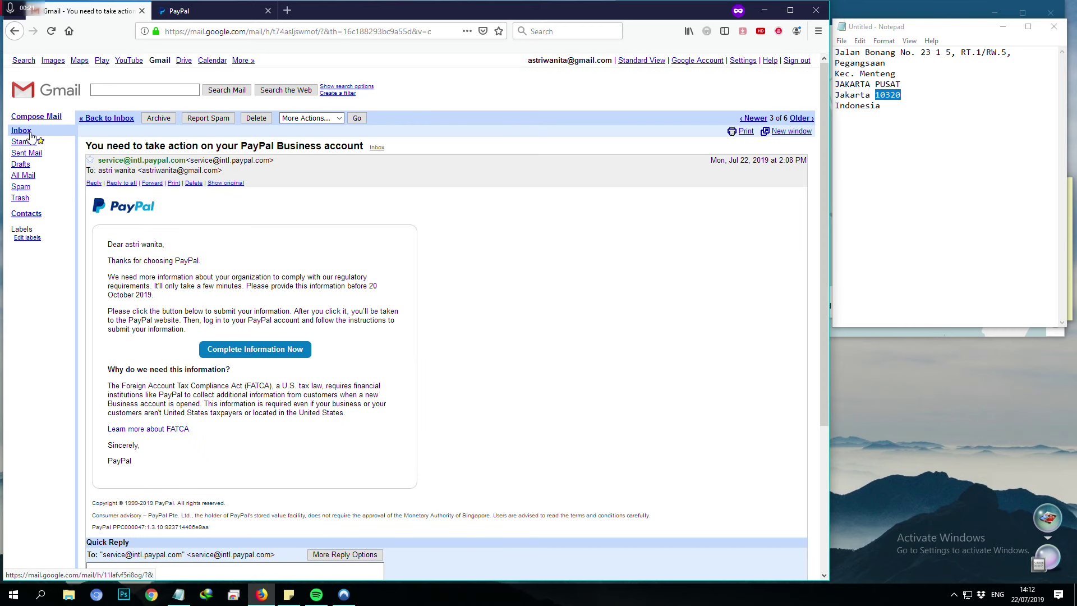
left_click(31, 135)
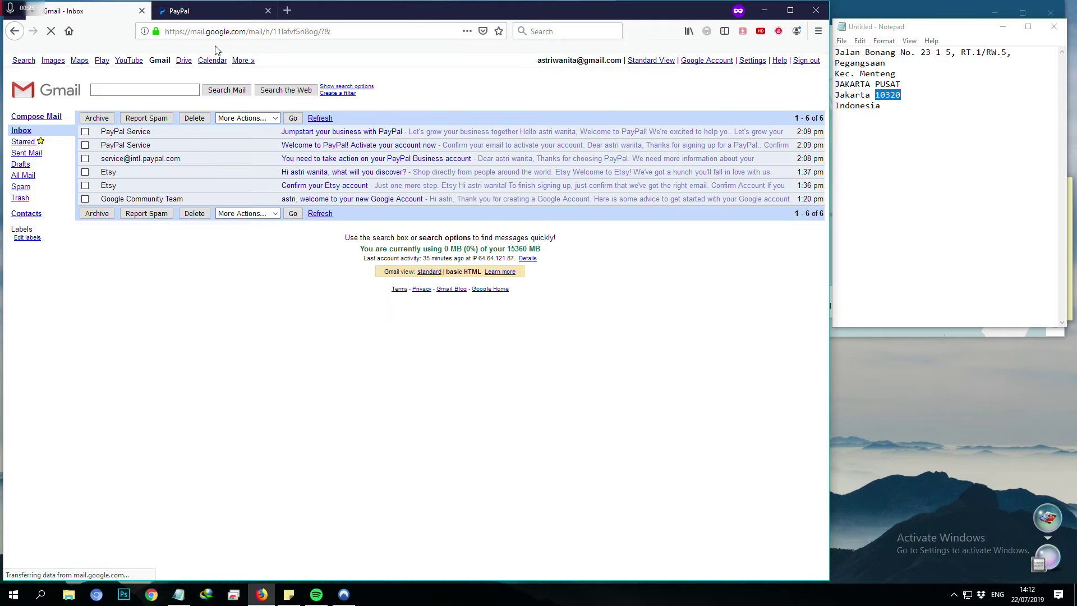
left_click(201, 18)
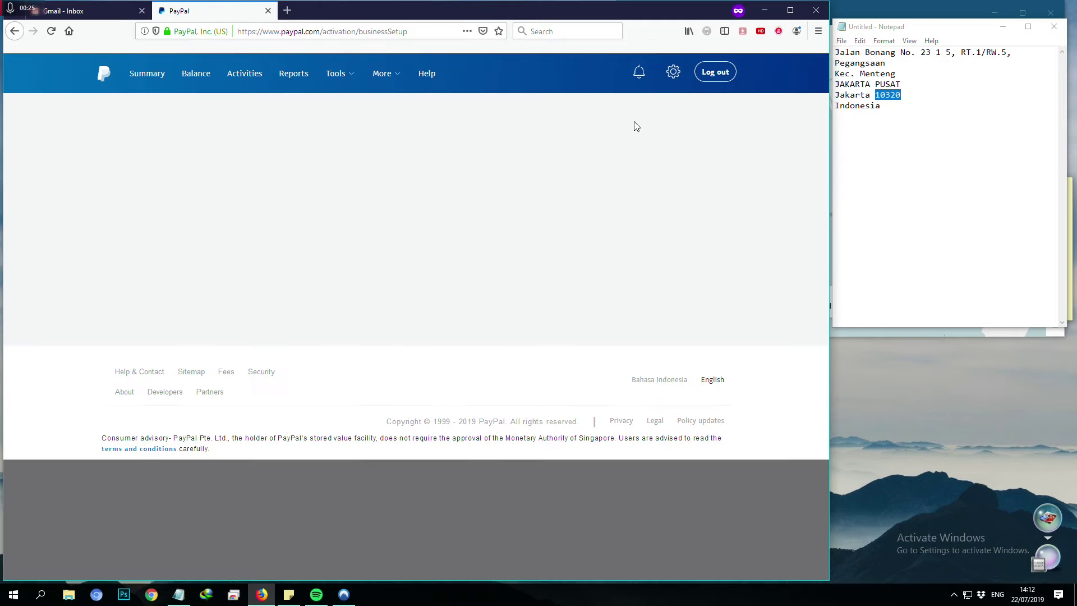
Step: Open My Profile and go to the Financial information section
left_click(673, 76)
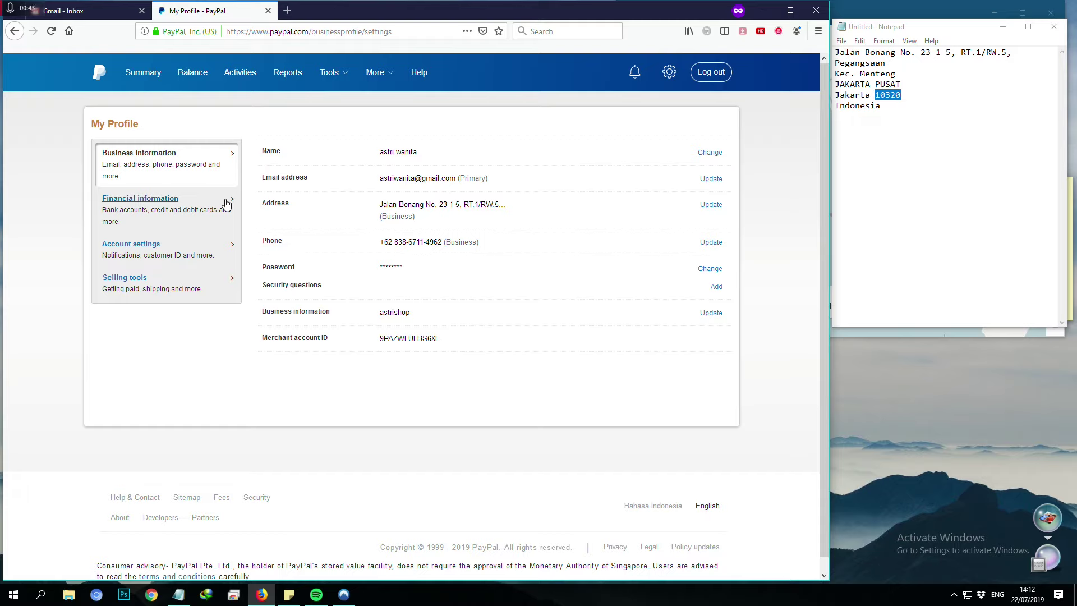
left_click(227, 204)
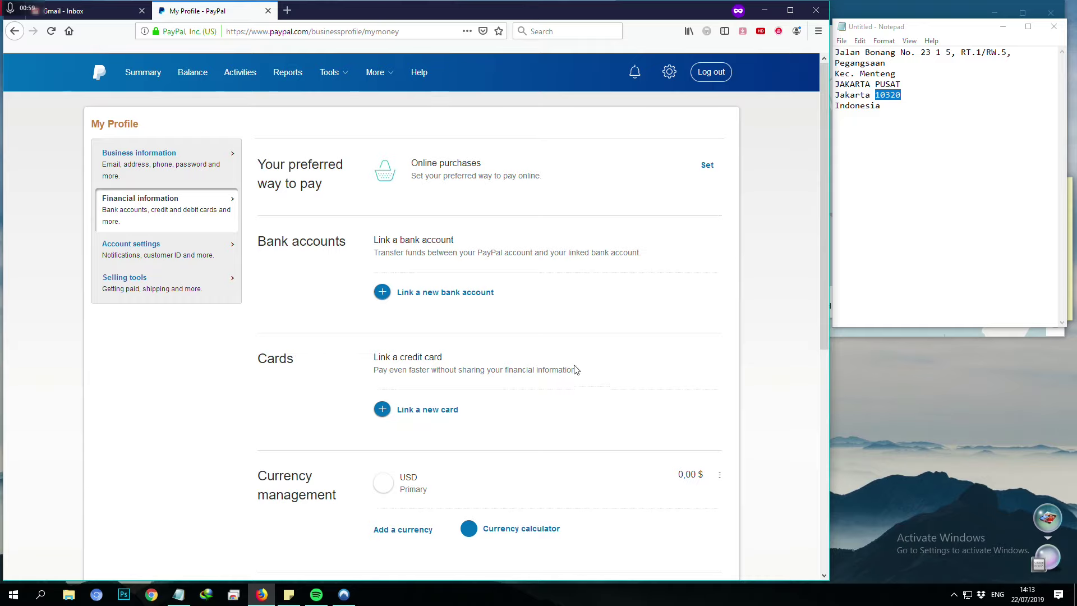
scroll(564, 348, "down", 2)
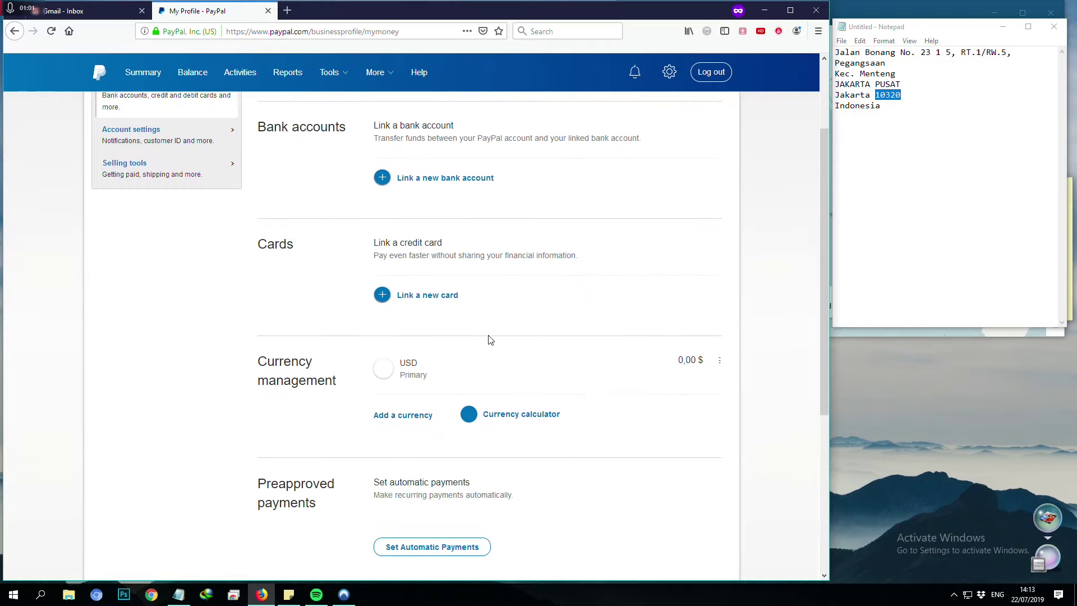
scroll(573, 392, "down", 5)
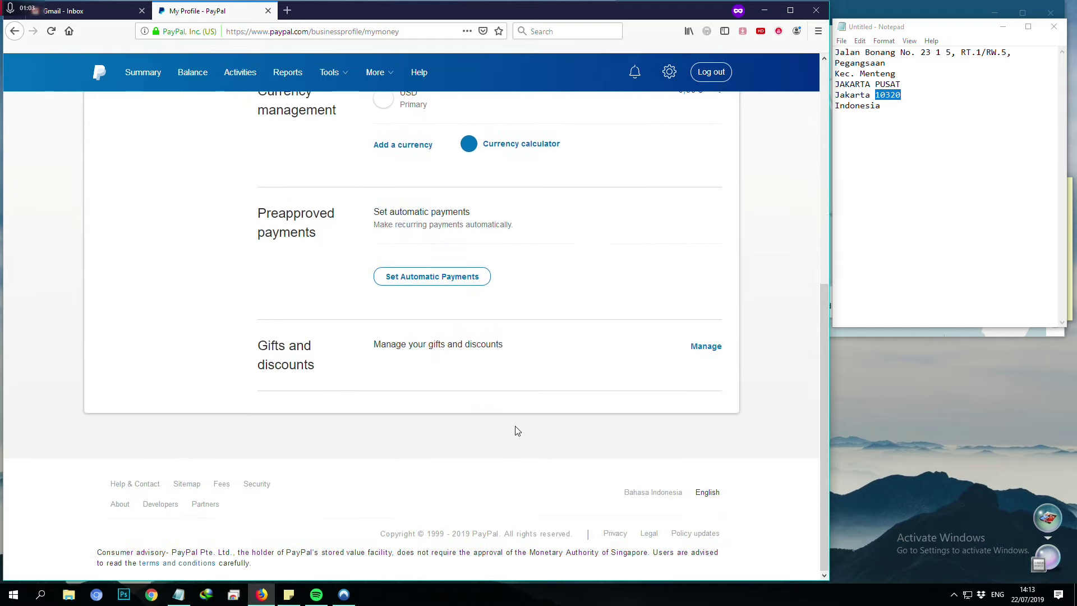
scroll(516, 431, "up", 7)
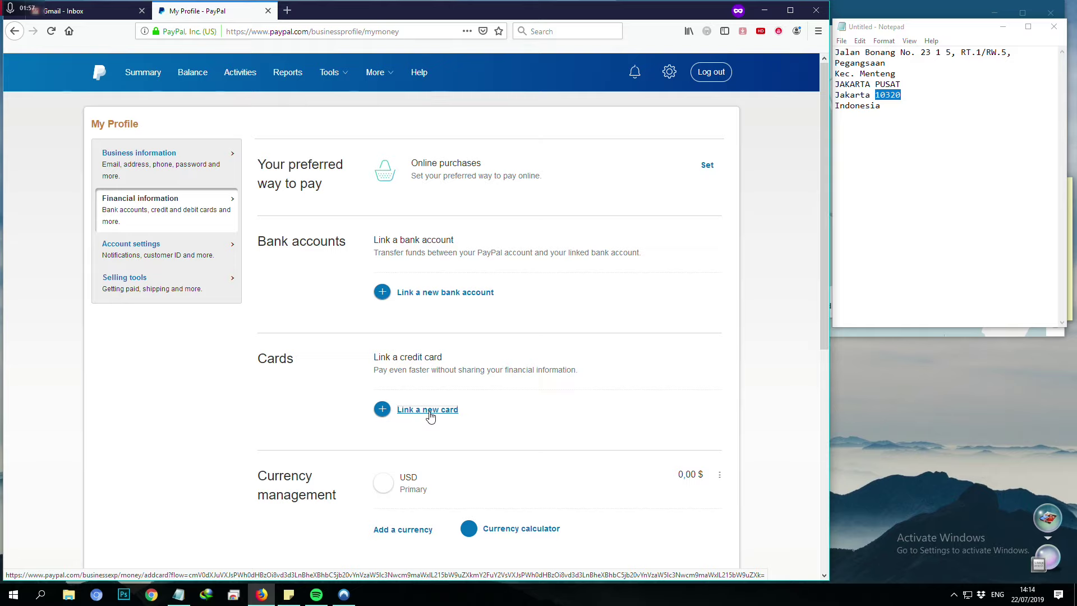
scroll(606, 398, "down", 4)
scroll(606, 400, "up", 4)
left_click(606, 400)
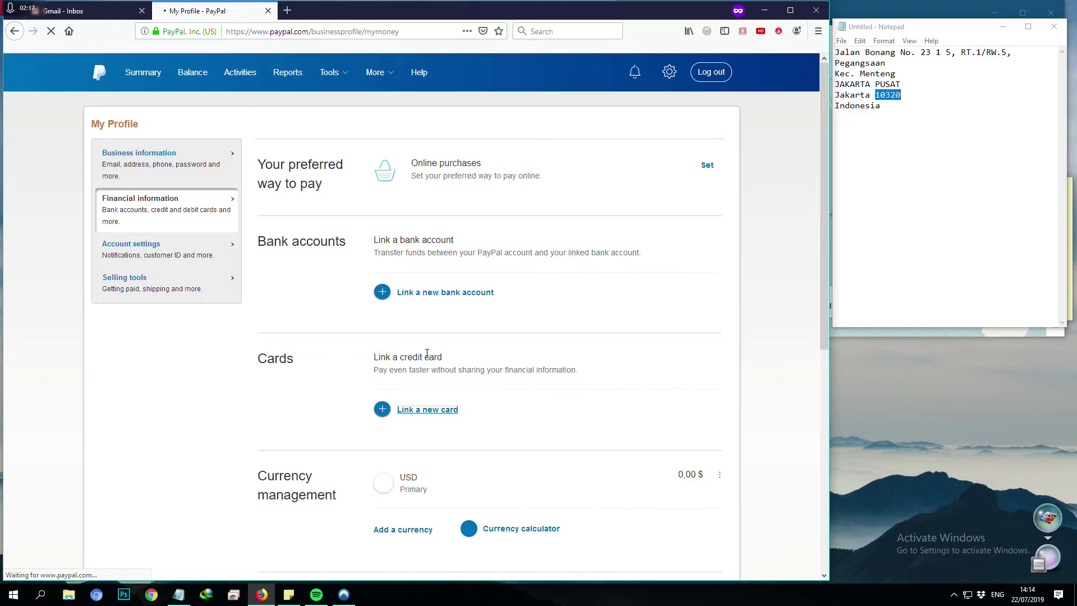
scroll(427, 354, "down", 3)
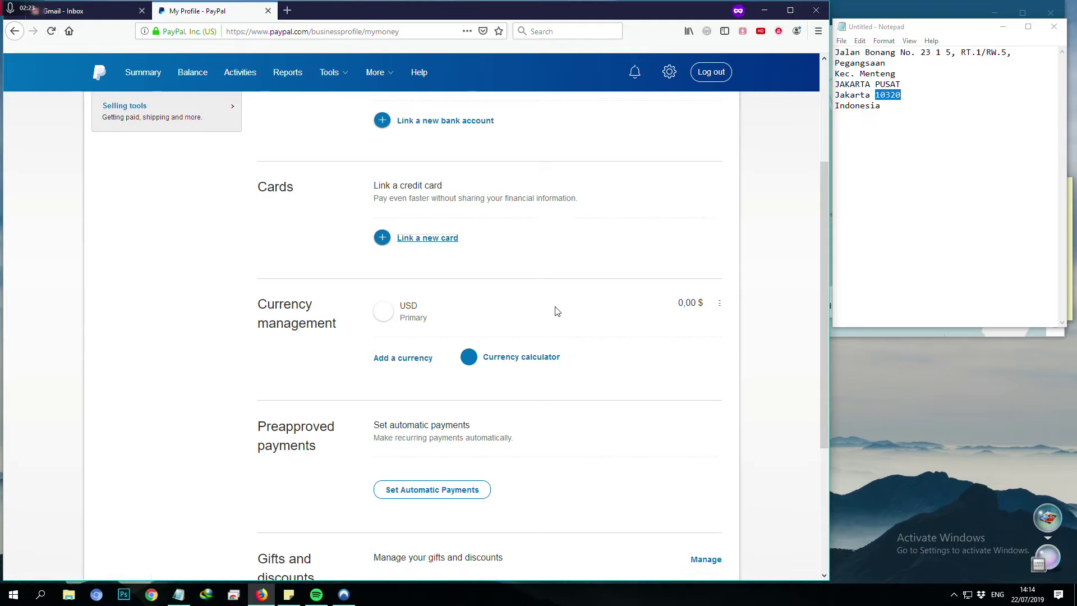
scroll(557, 312, "down", 2)
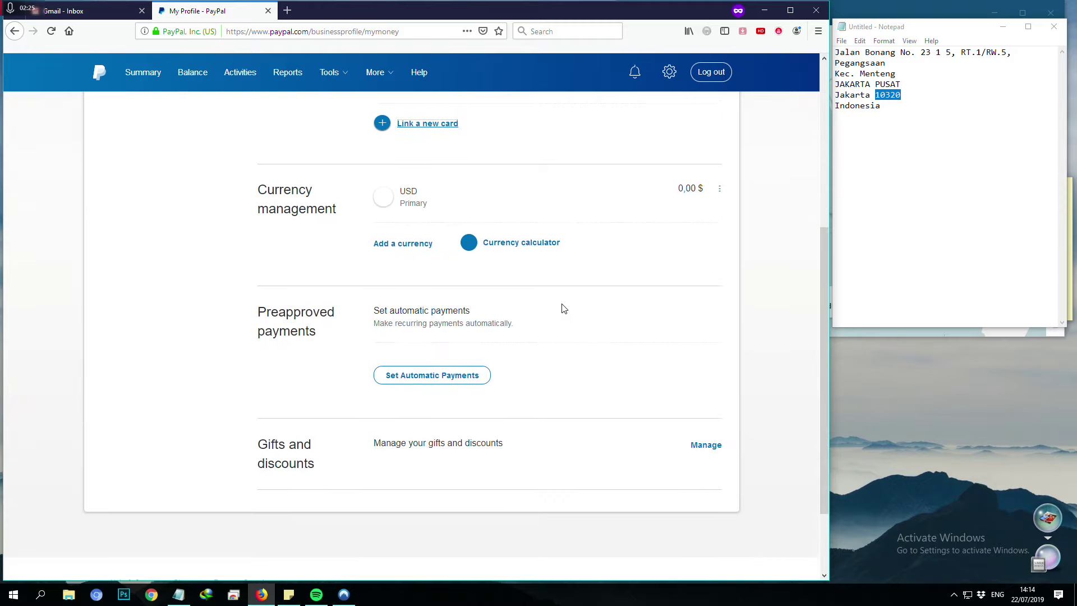
scroll(563, 309, "up", 5)
scroll(564, 308, "down", 3)
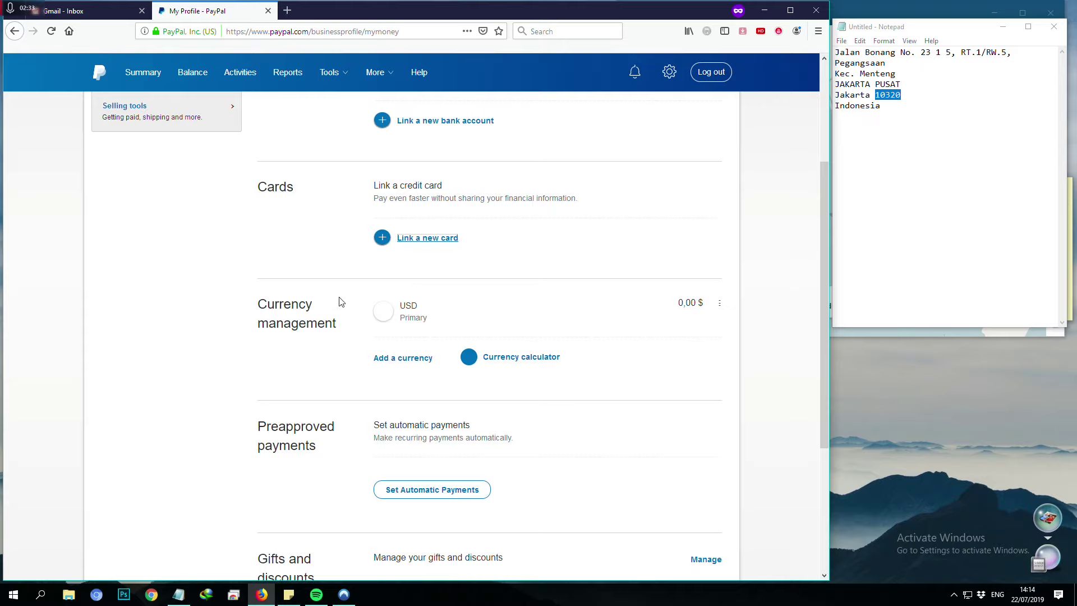
scroll(378, 386, "up", 3)
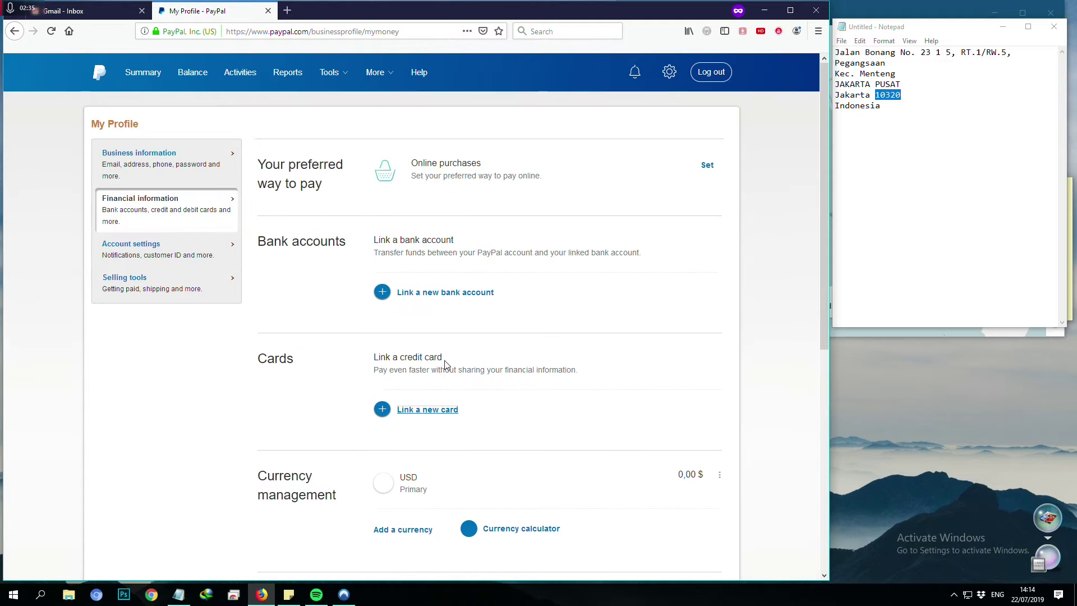
Step: Enter the card number, MasterCard type, expiry date and security code, and submit the card
left_click(437, 411)
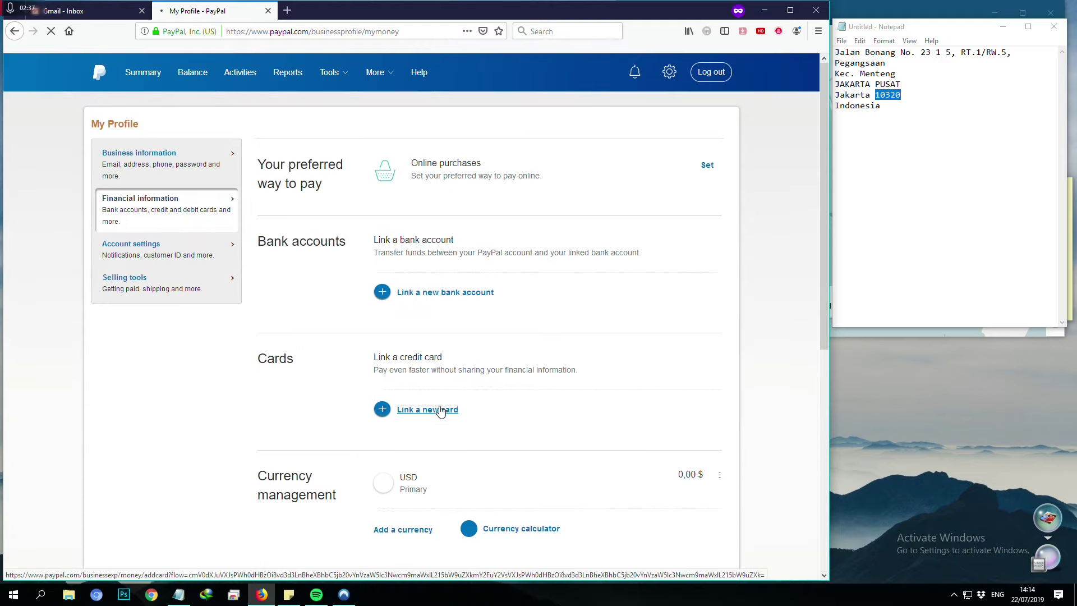
scroll(543, 393, "down", 1)
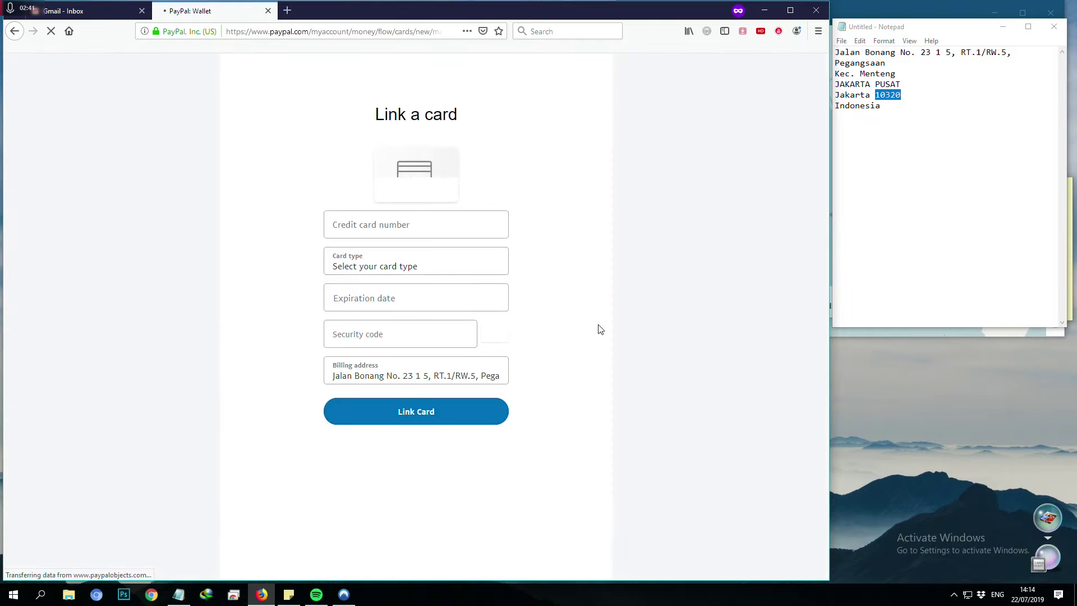
left_click(414, 231)
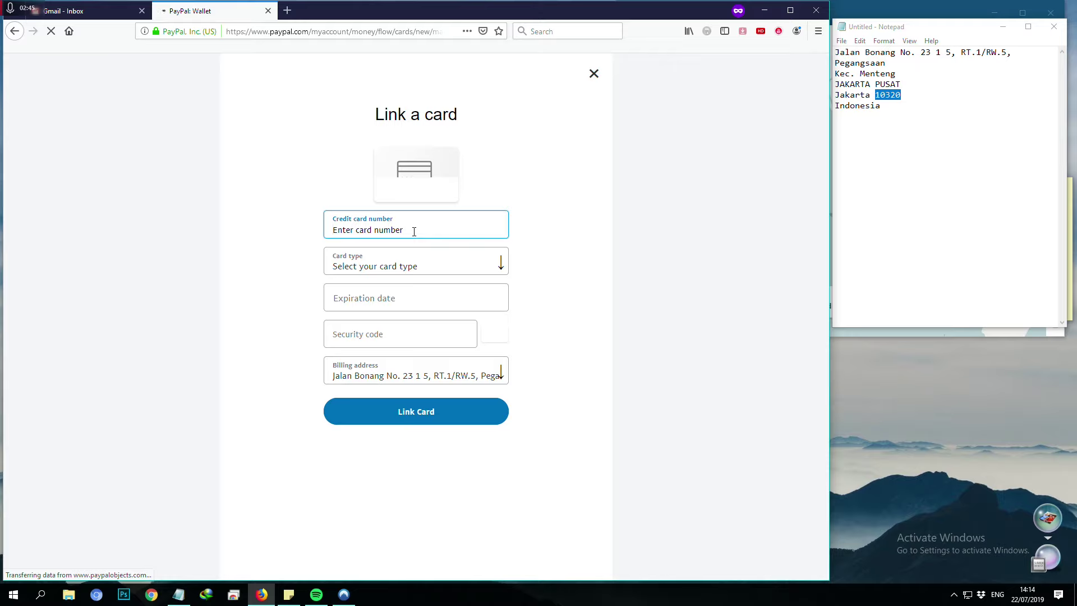
left_click(476, 268)
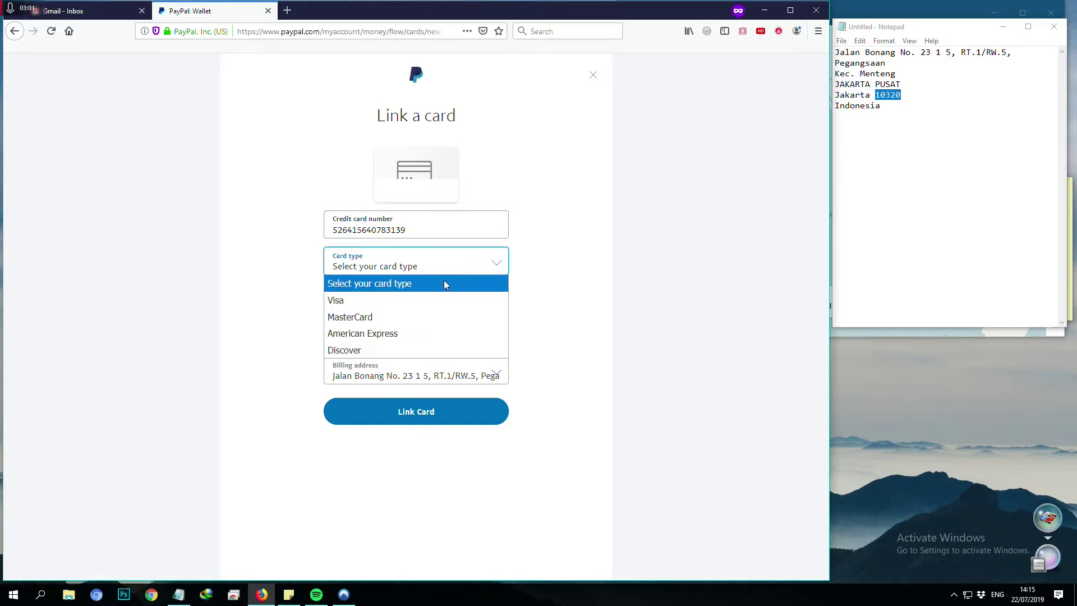
left_click(422, 316)
left_click(419, 306)
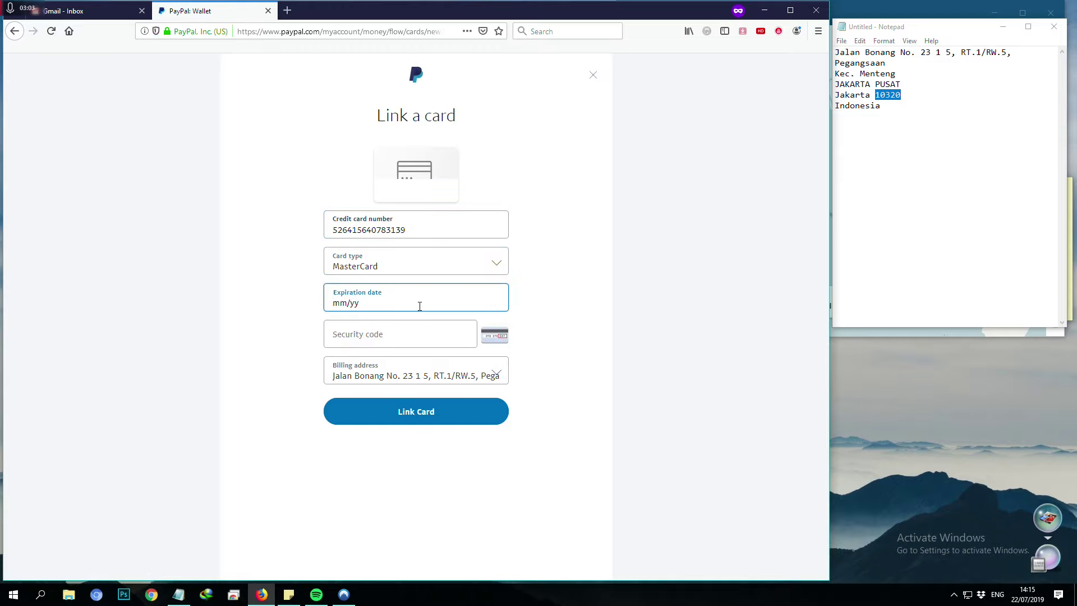
type("0721")
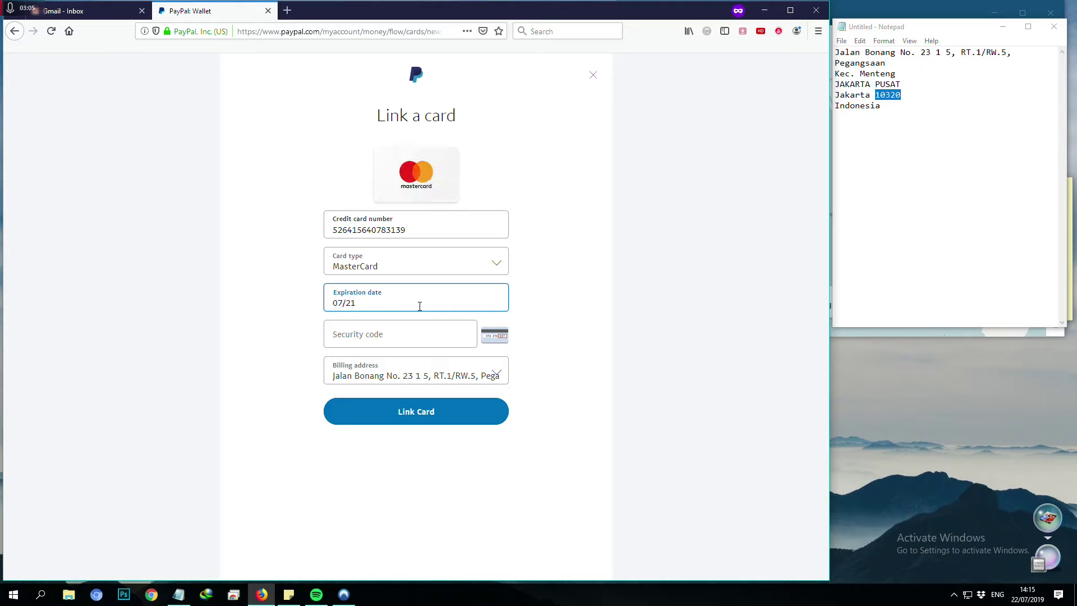
left_click(401, 337)
type("•••")
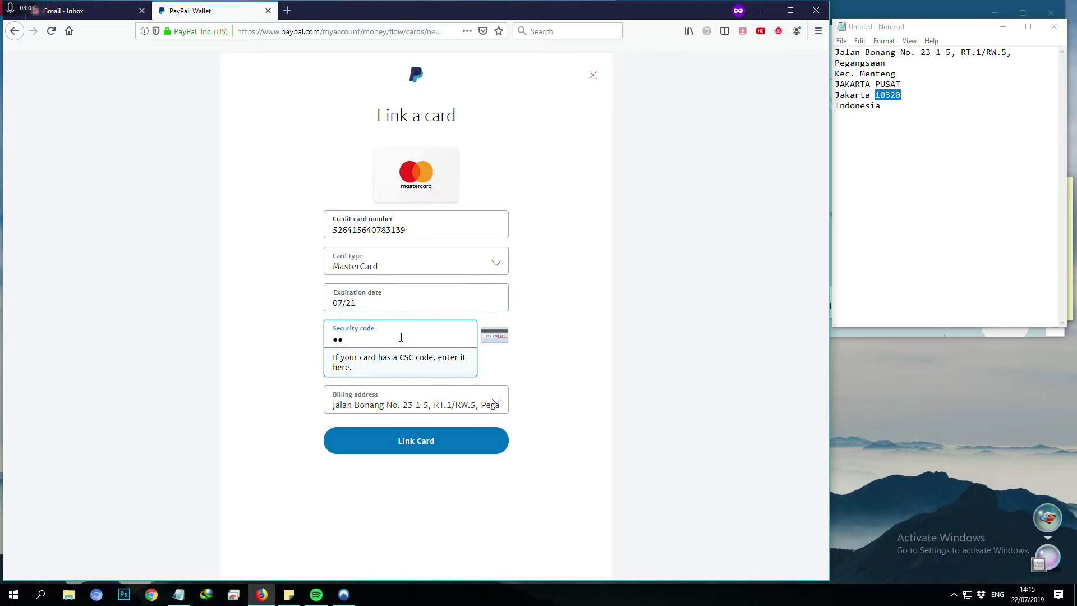
left_click(414, 448)
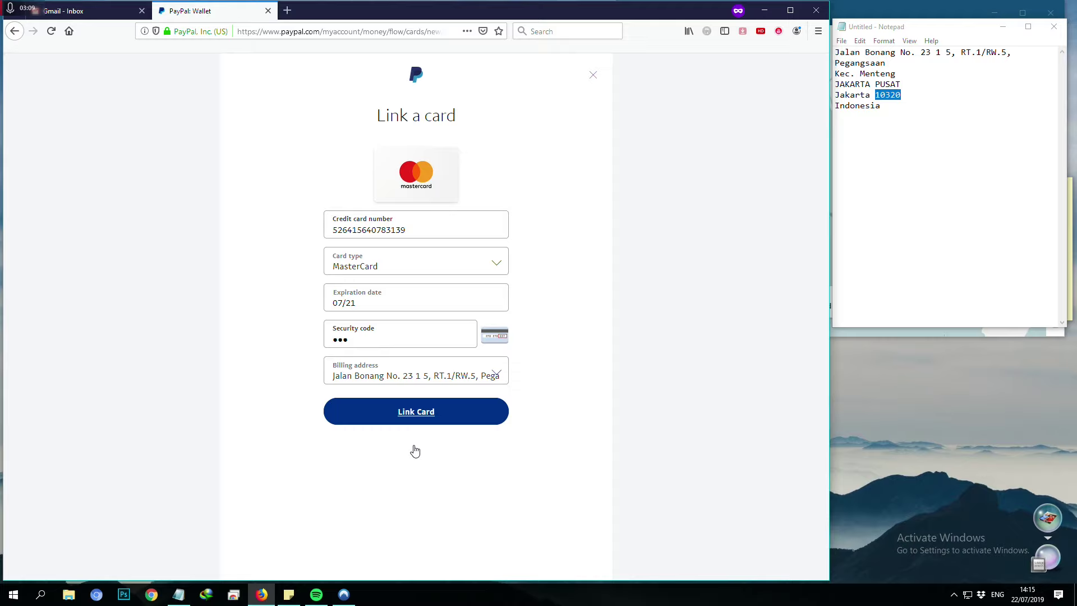
left_click(420, 413)
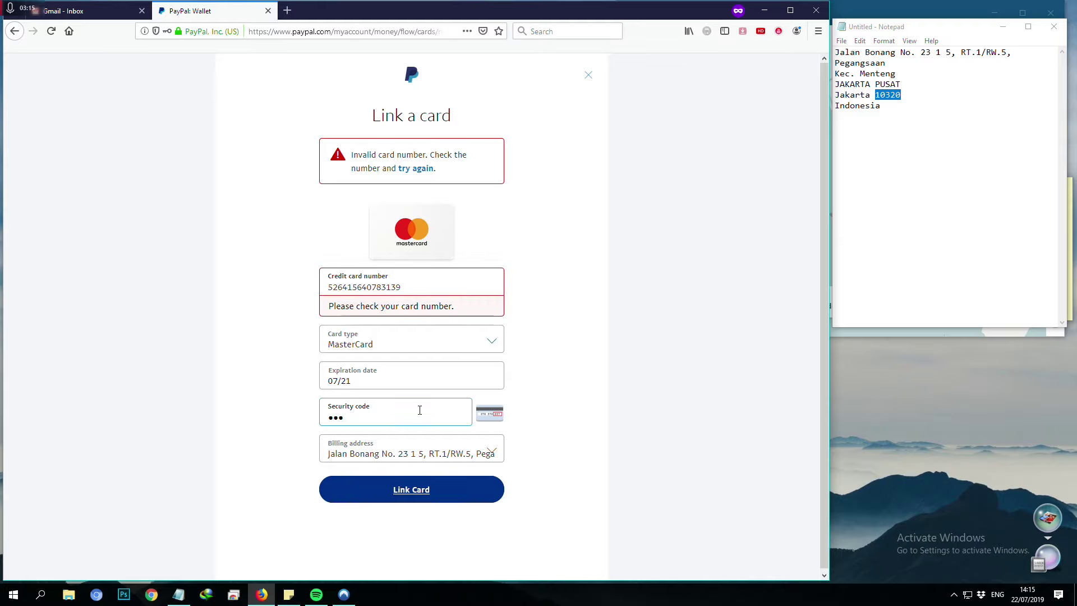
Step: Correct the rejected card number and resubmit to link the MasterCard
double_click(414, 288)
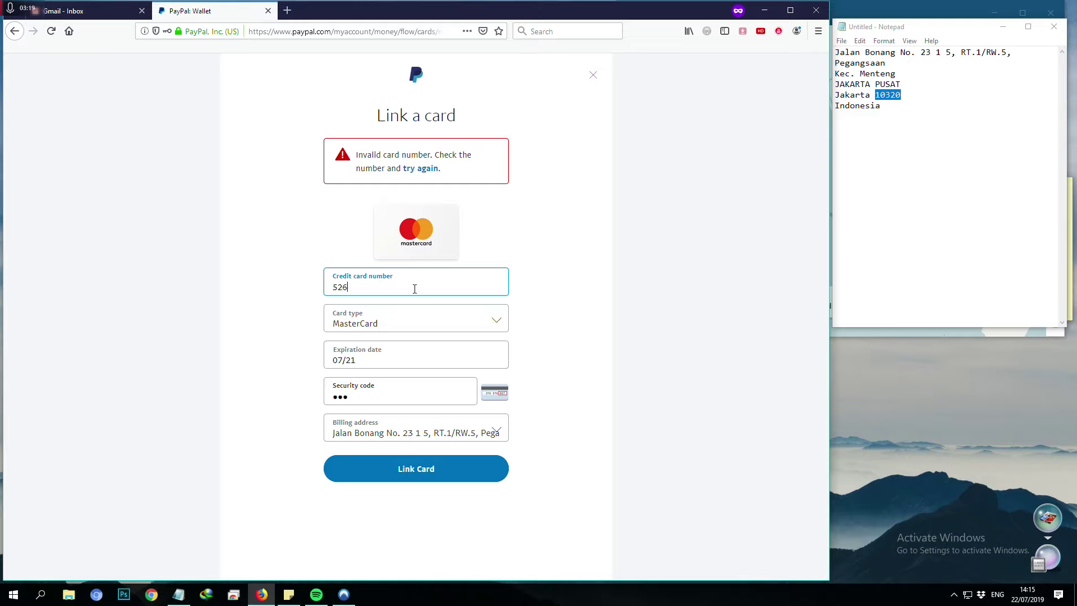
left_click(450, 469)
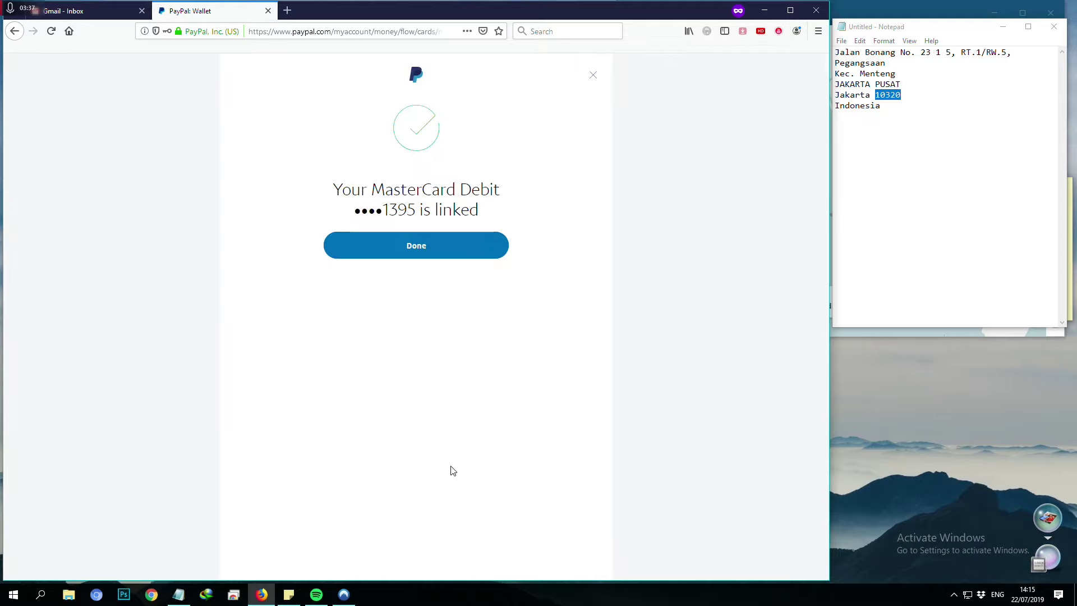
Step: Finish linking, then open the Wallet details of the unconfirmed MasterCard debit card (expiry 07/2021)
left_click(428, 249)
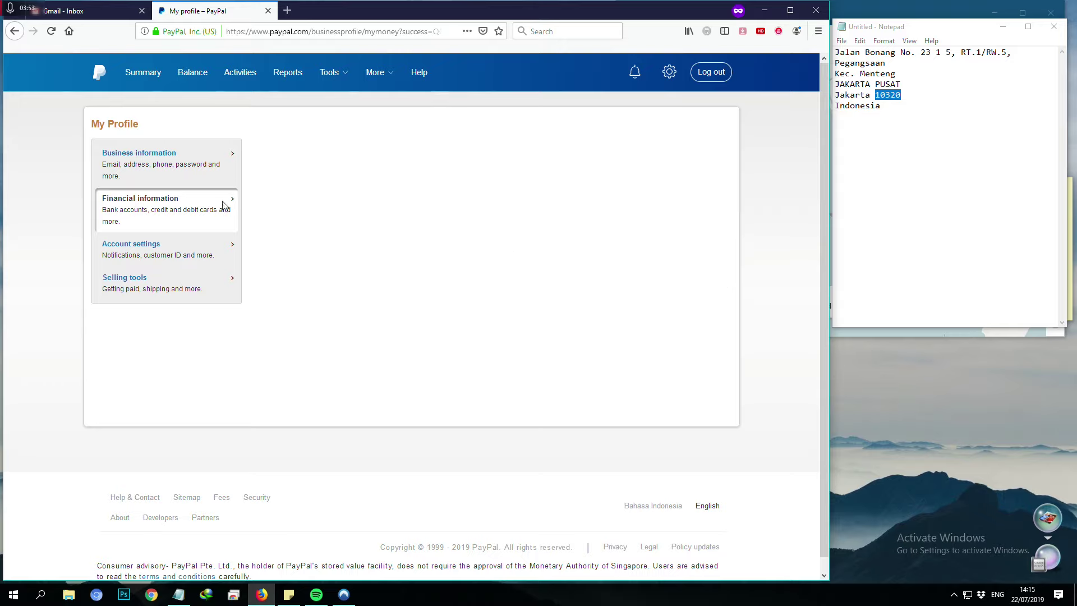
left_click(126, 207)
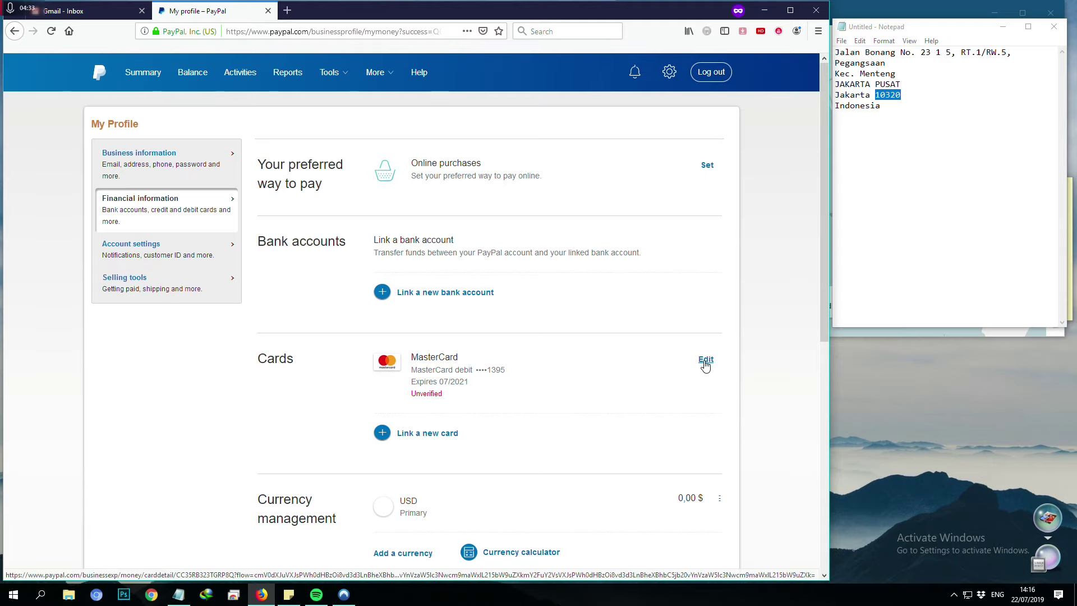
left_click(705, 362)
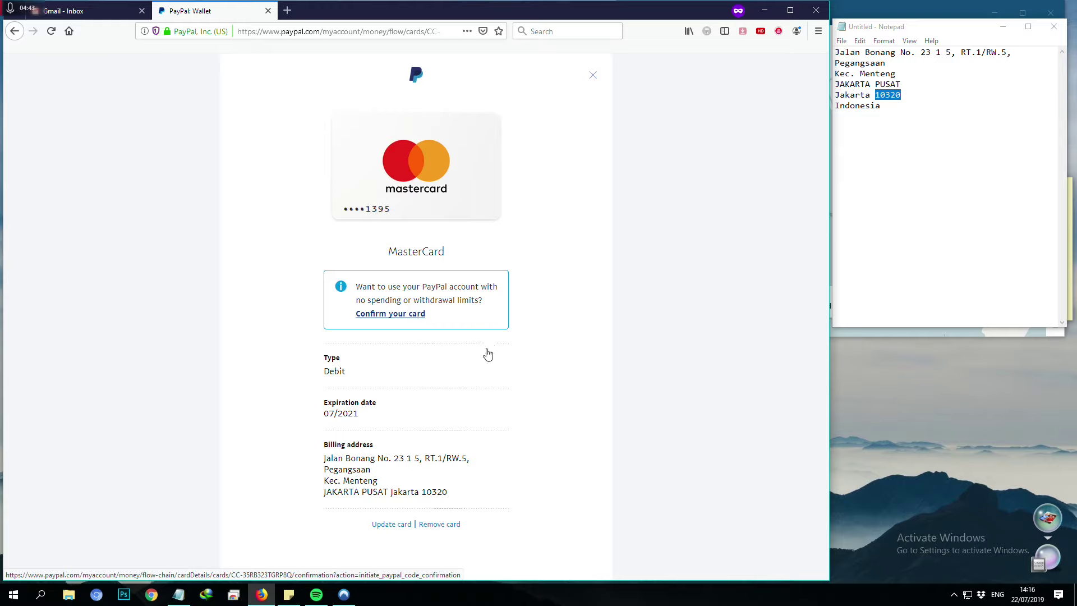
Step: Request a confirmation code charge on the MasterCard, getting past the error page to 'A code is on its way'
left_click(415, 317)
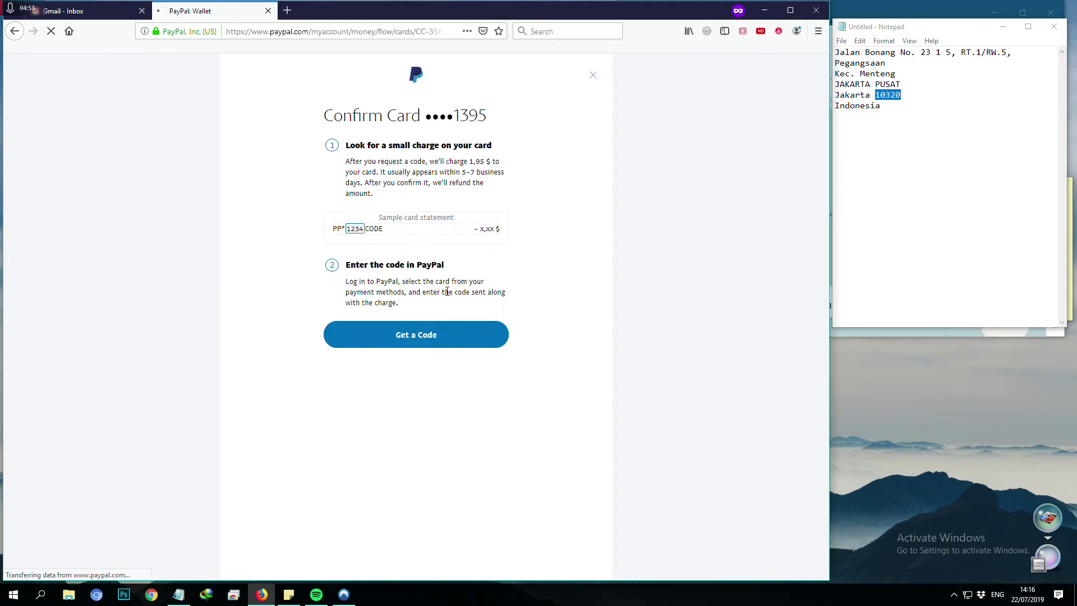
left_click(429, 335)
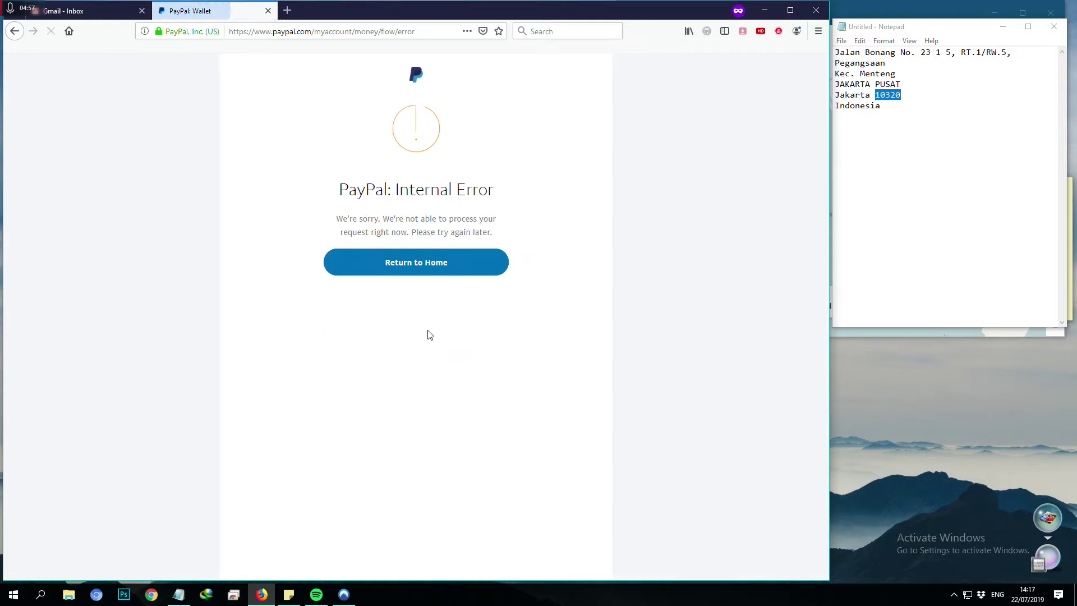
left_click(406, 272)
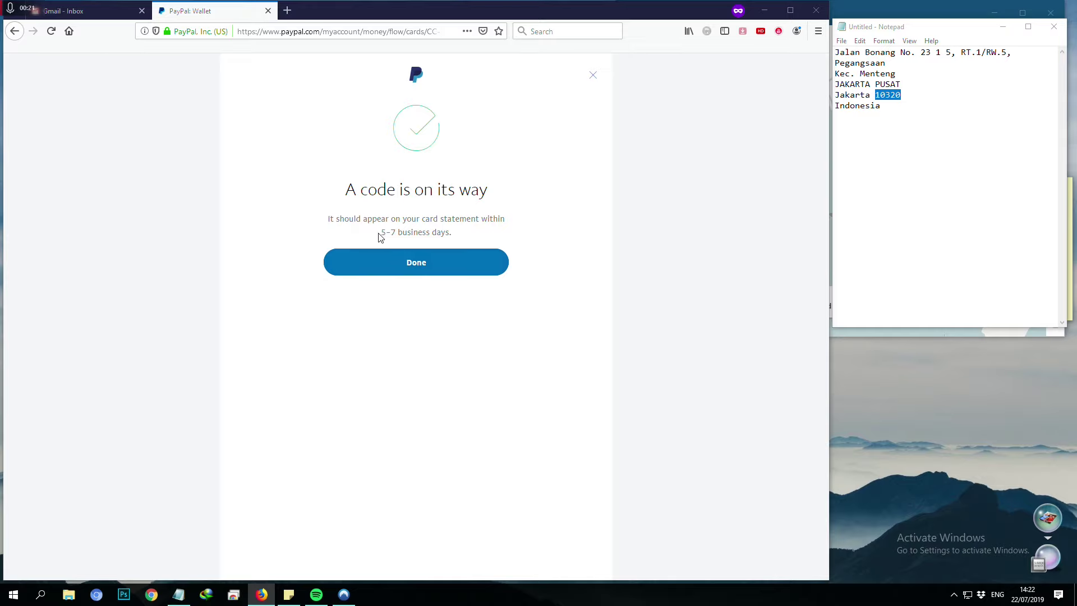
left_click(415, 264)
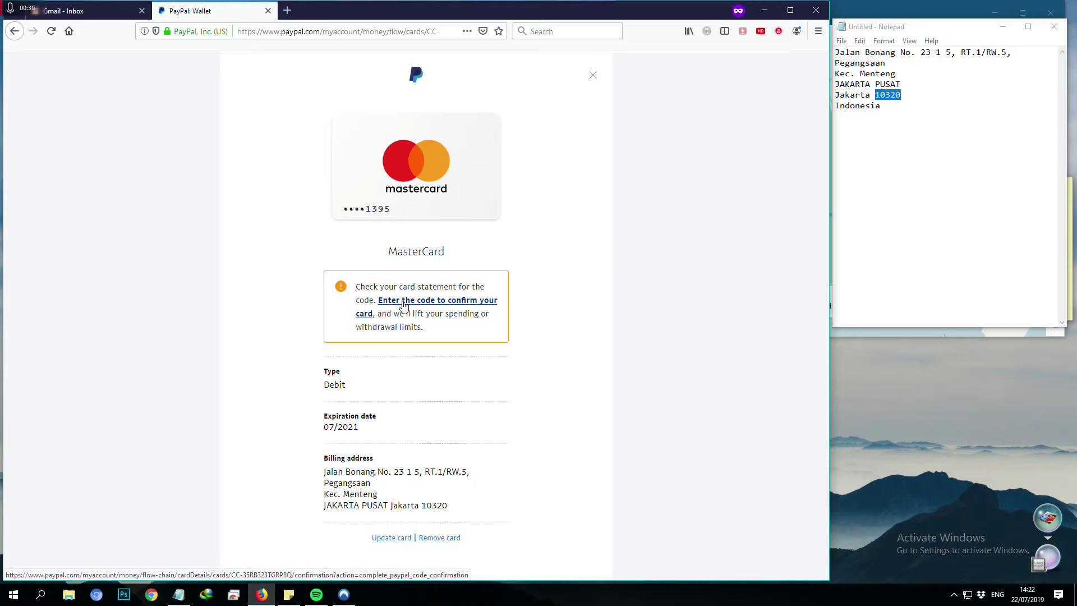
left_click(446, 301)
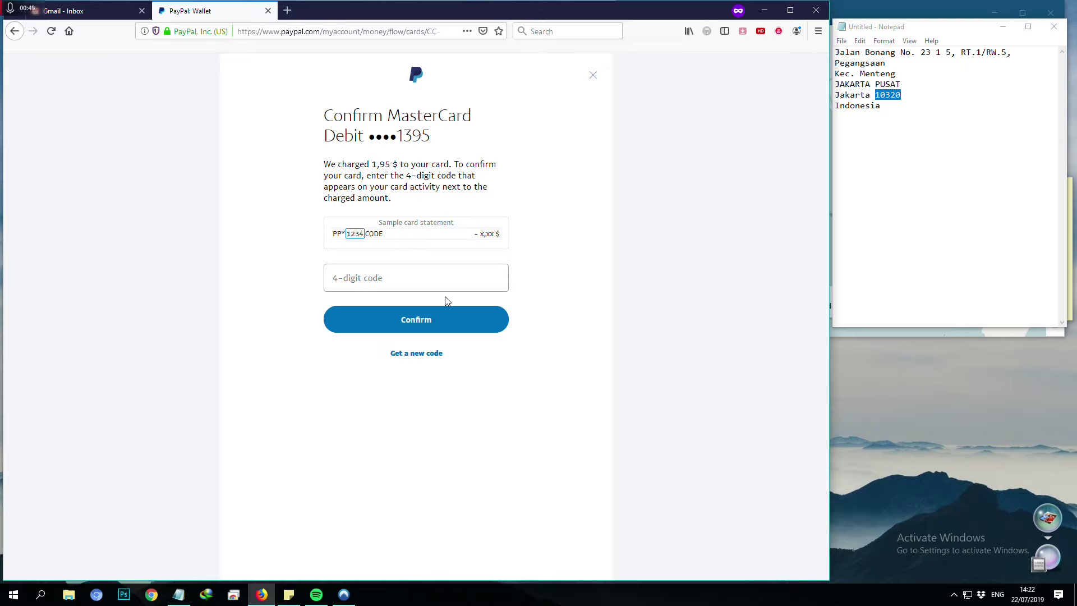
left_click(443, 276)
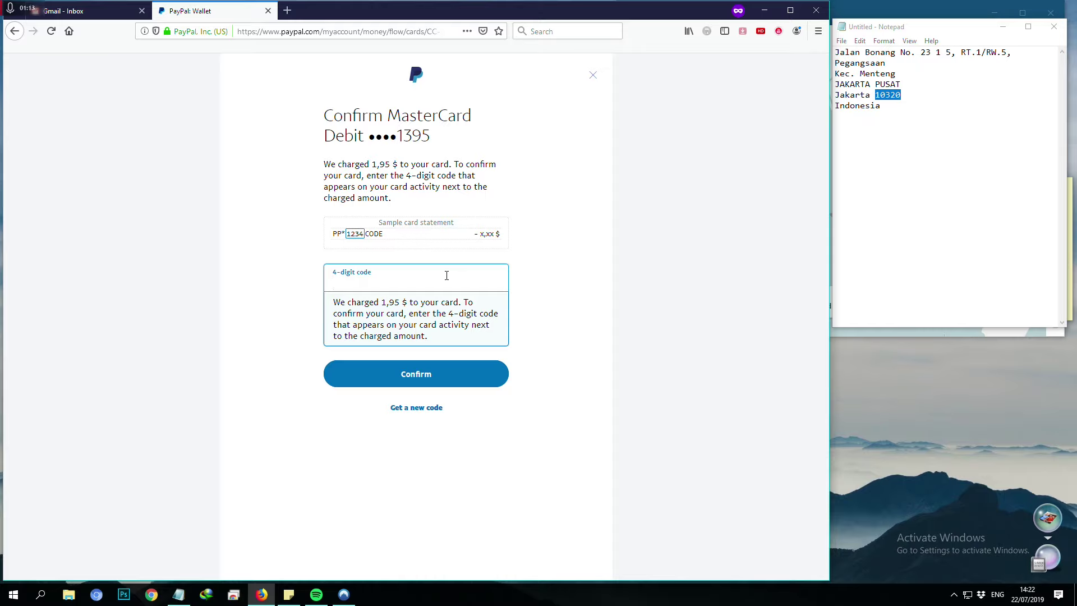
left_click(424, 377)
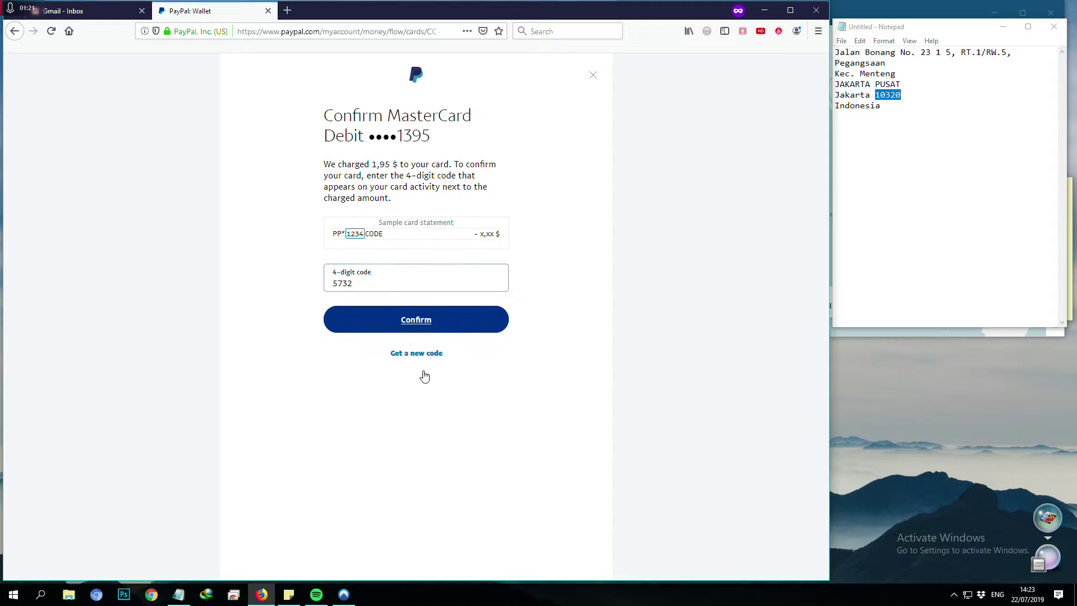
left_click(440, 325)
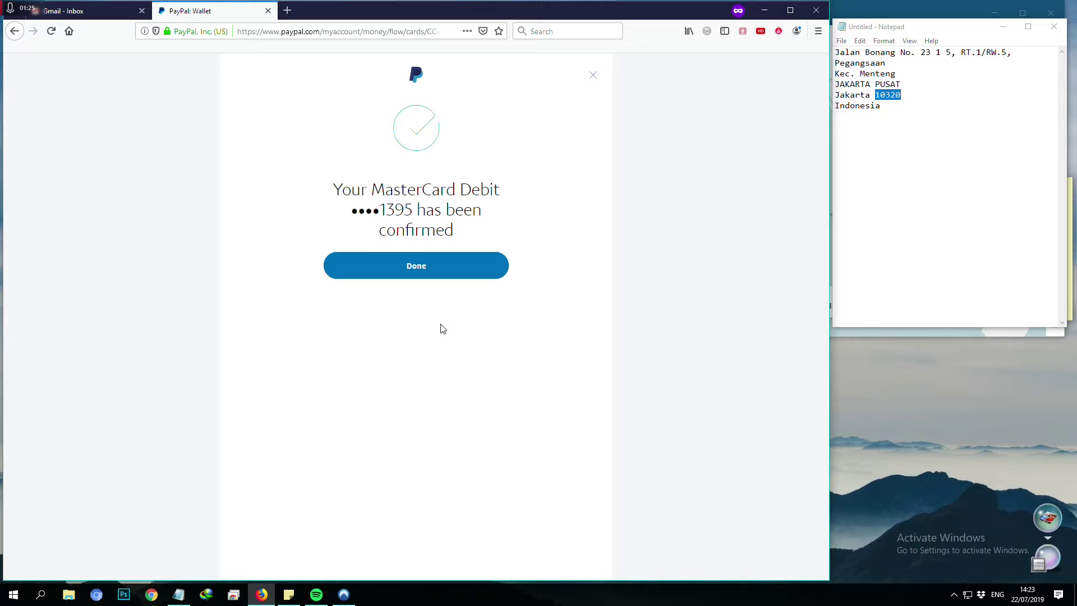
left_click(432, 278)
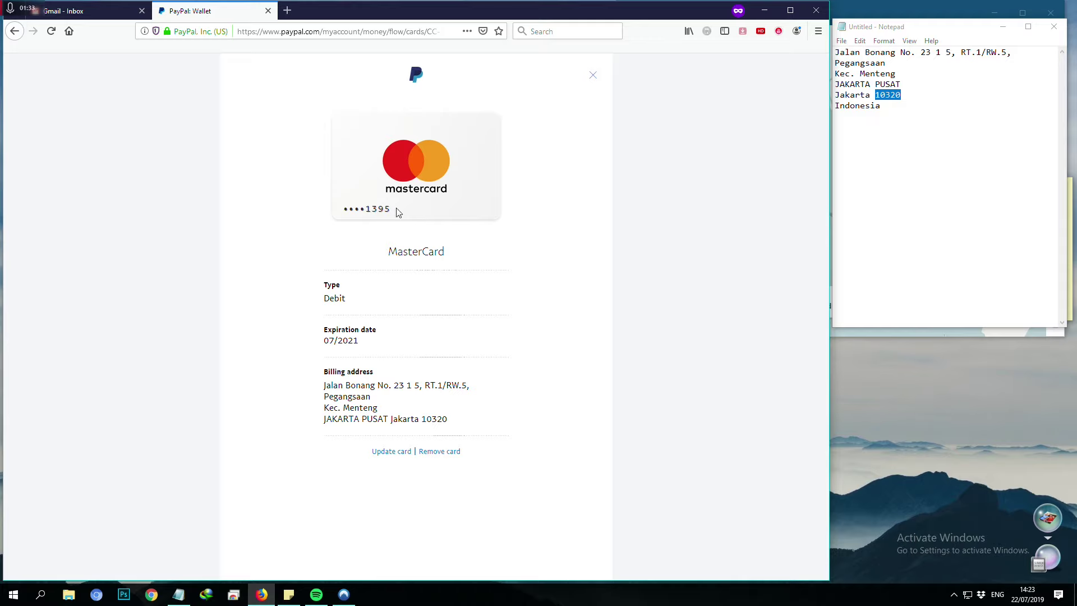
Step: Review the profile's business information, then go to the Summary dashboard showing a 0,00 $ USD balance
left_click(593, 80)
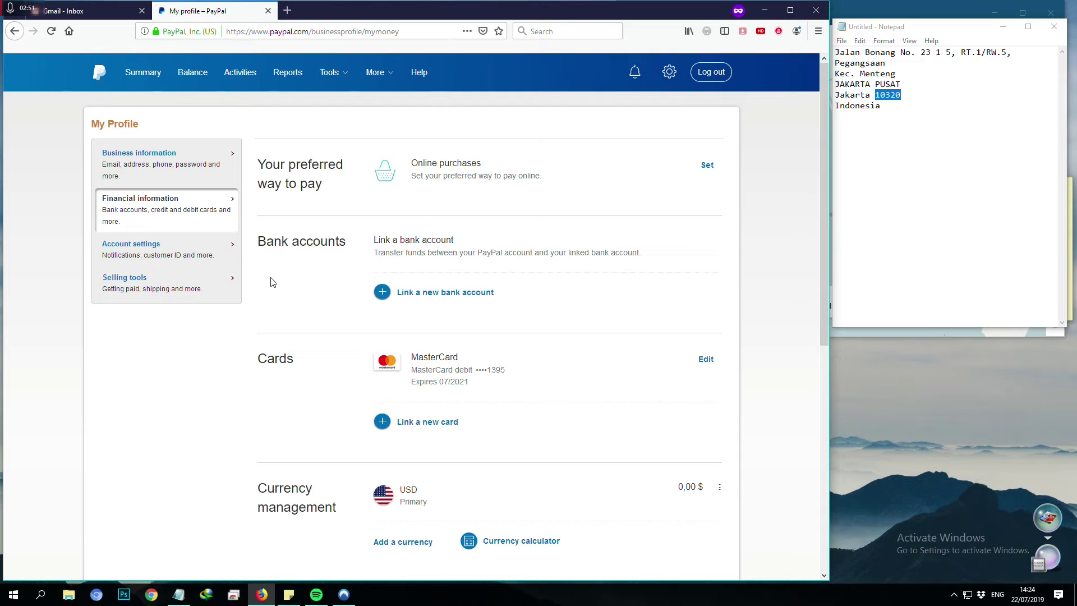
left_click(219, 162)
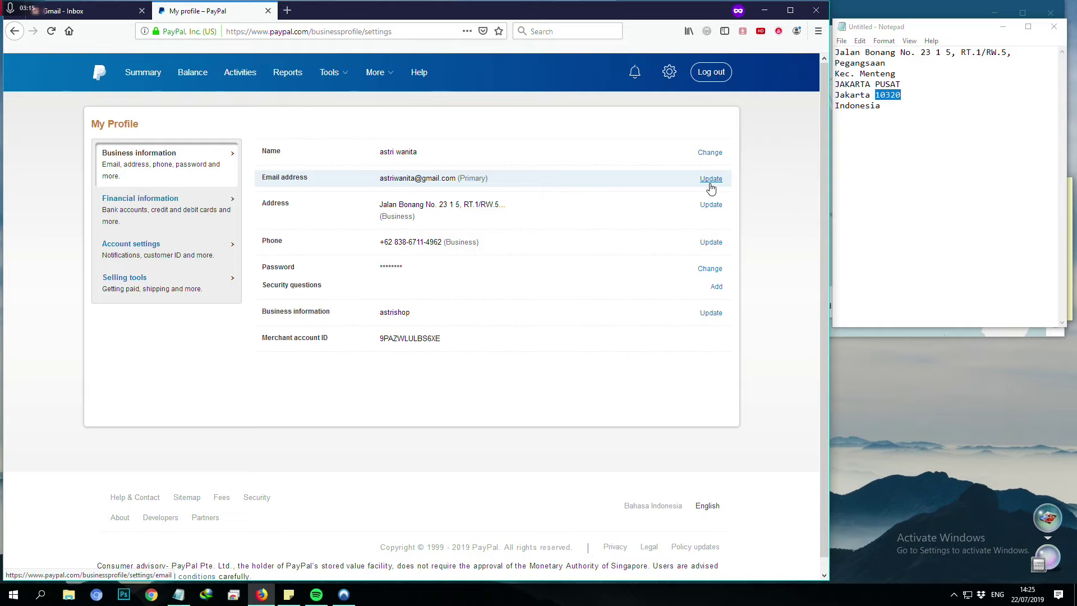
left_click(151, 79)
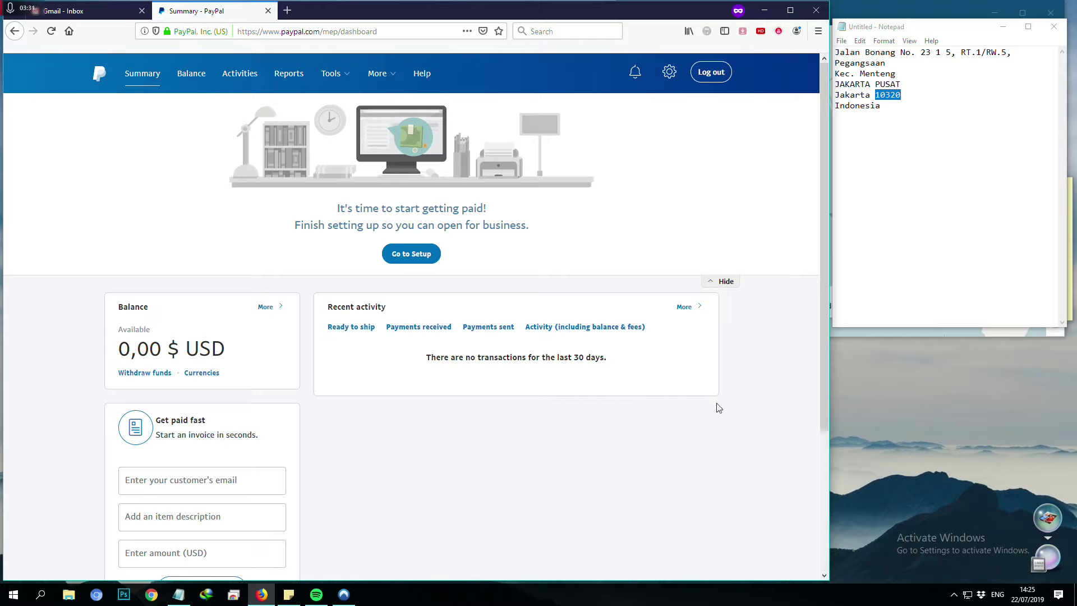
Step: From the Summary dashboard, start the business account setup at the 'how would you like to get paid' page
scroll(19, 444, "down", 1)
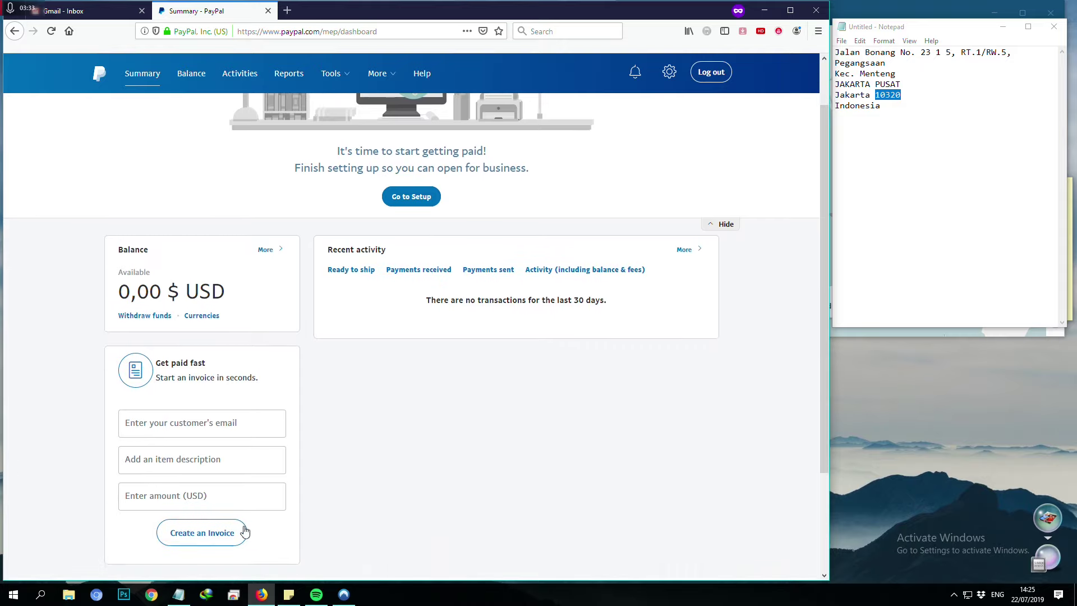
scroll(725, 415, "up", 1)
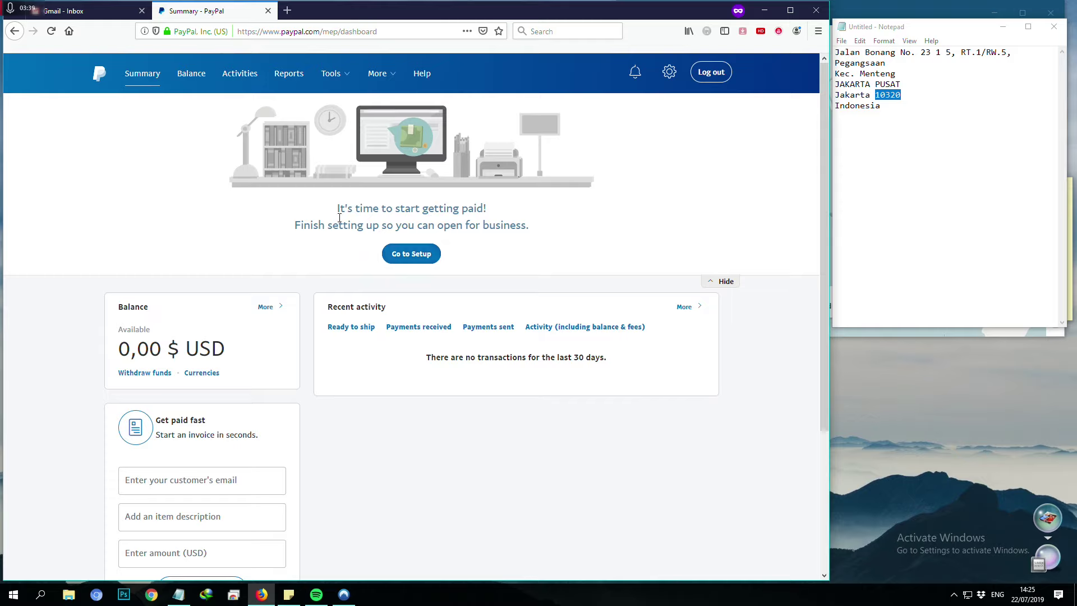
left_click_drag(338, 208, 561, 231)
left_click(523, 247)
left_click(415, 263)
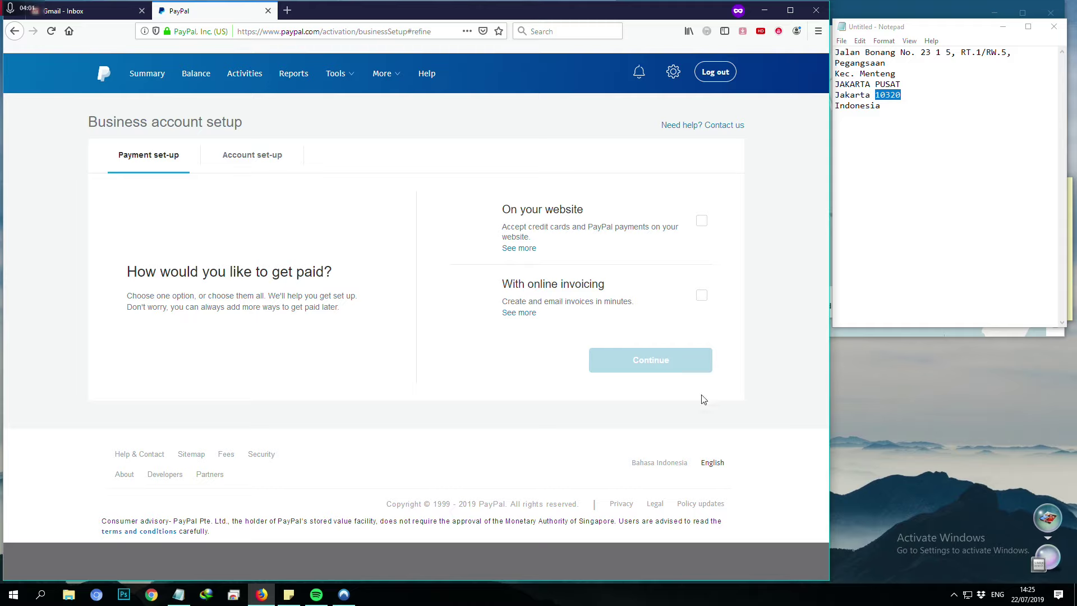
Step: Tick both 'With online invoicing' and 'On your website' as ways to get paid
left_click(706, 301)
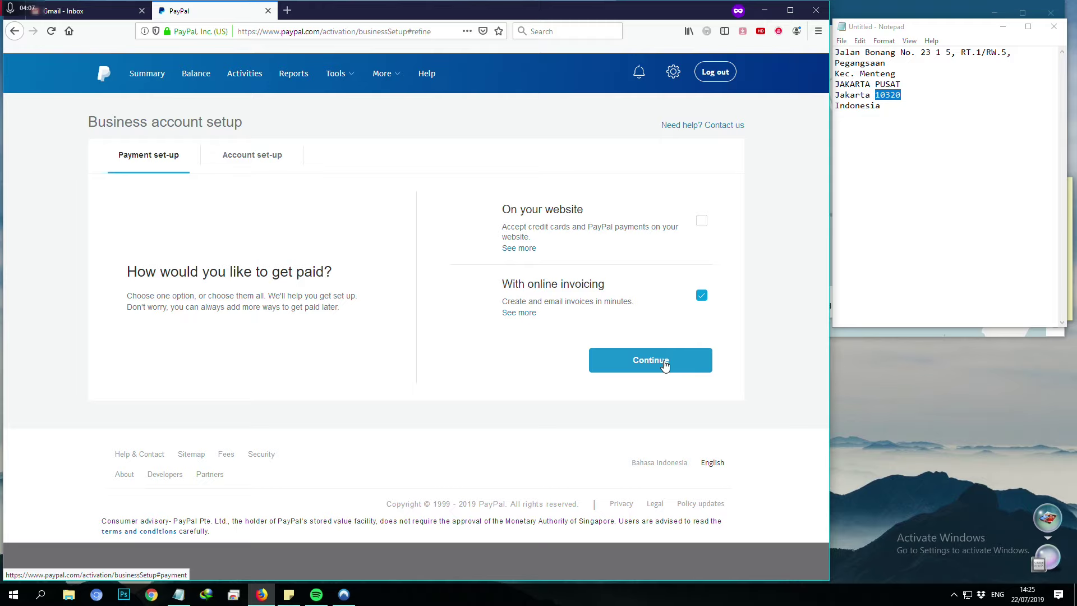
left_click(702, 223)
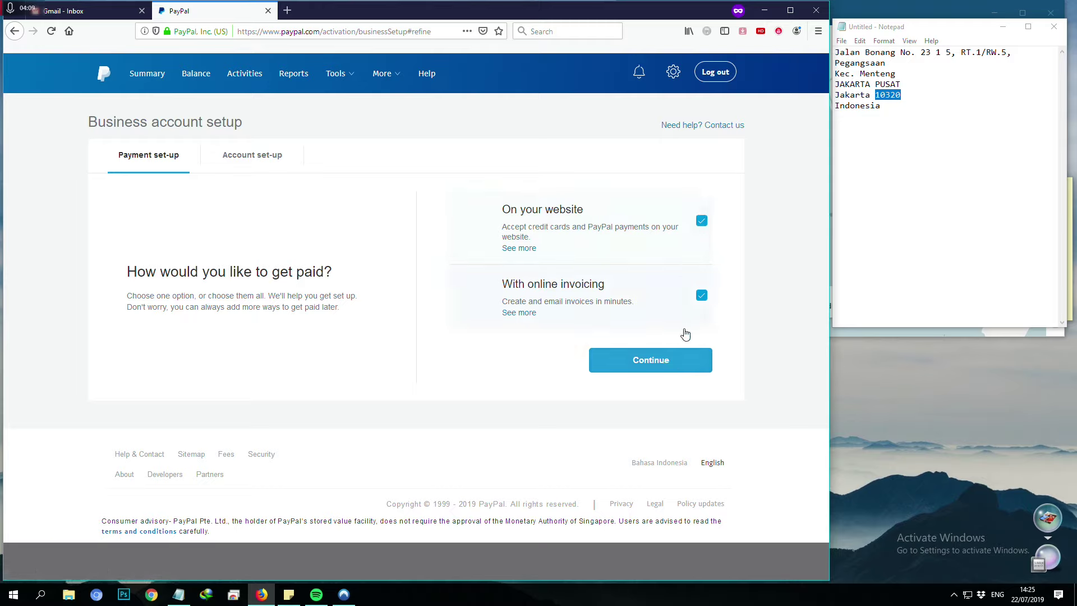
Step: Add PayPal Checkout as another website payment option, then return to the account Summary
left_click(651, 362)
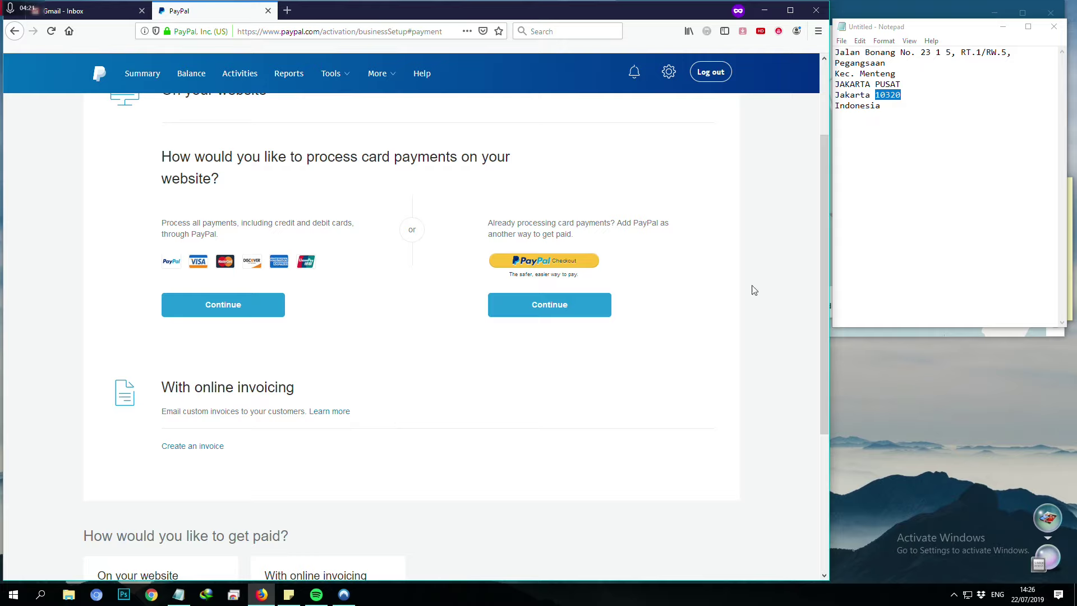
left_click(583, 305)
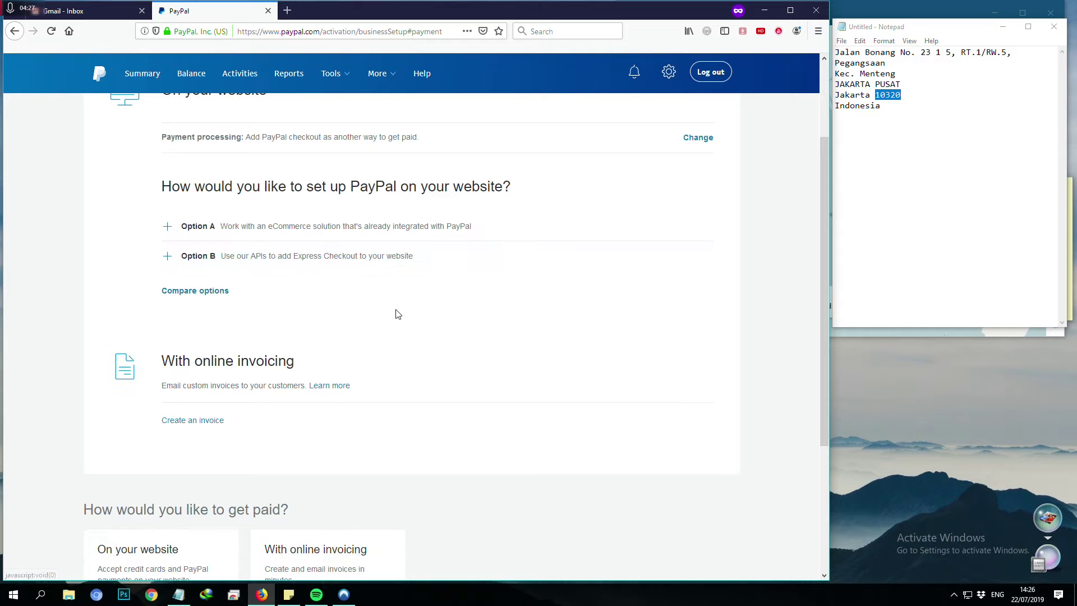
scroll(398, 309, "down", 3)
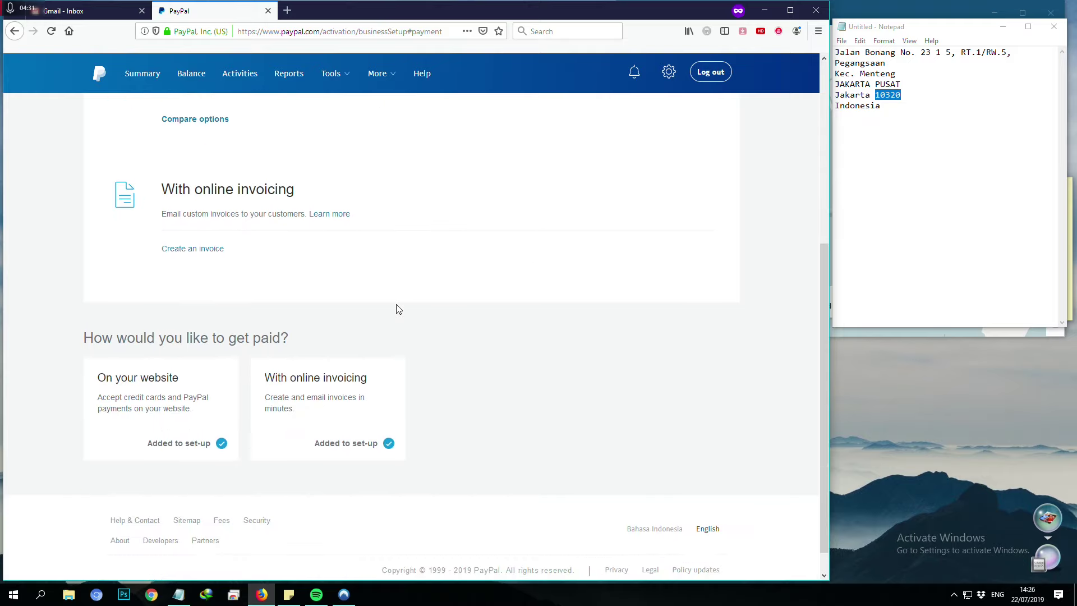
scroll(397, 310, "down", 1)
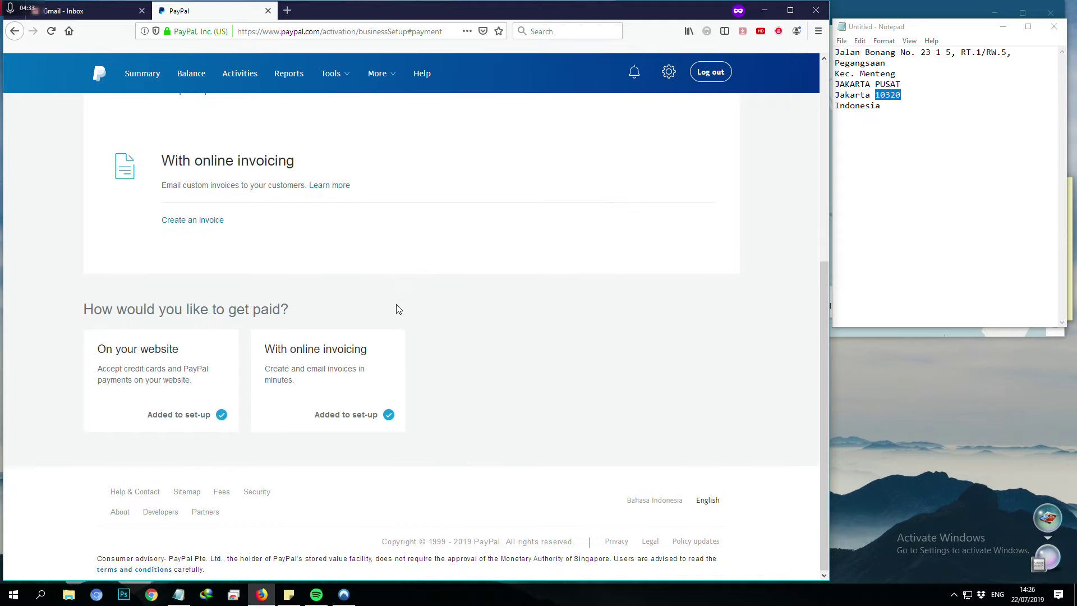
scroll(398, 309, "up", 6)
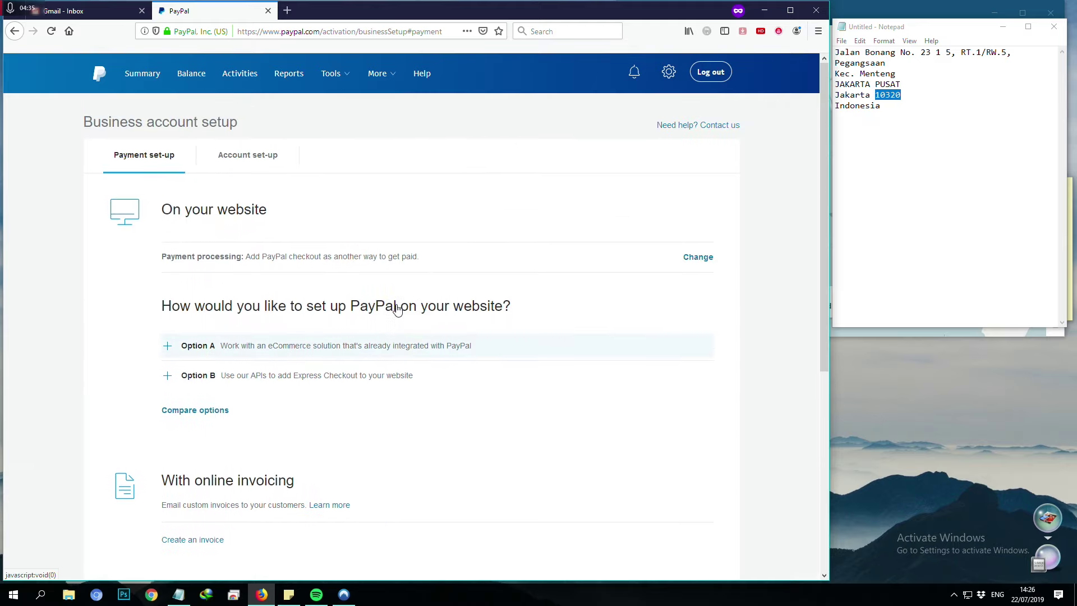
left_click(138, 80)
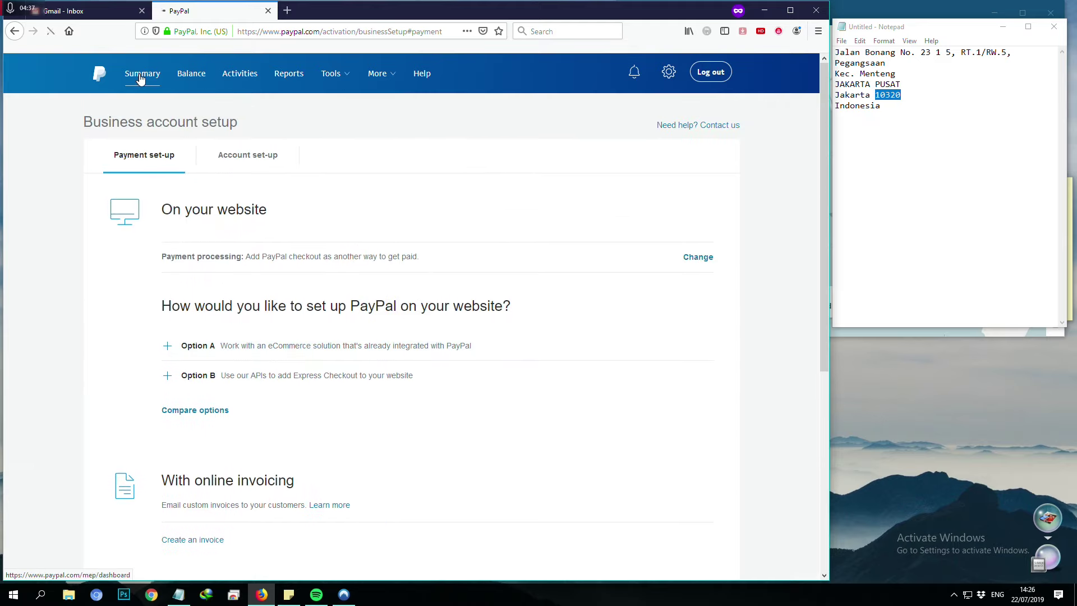